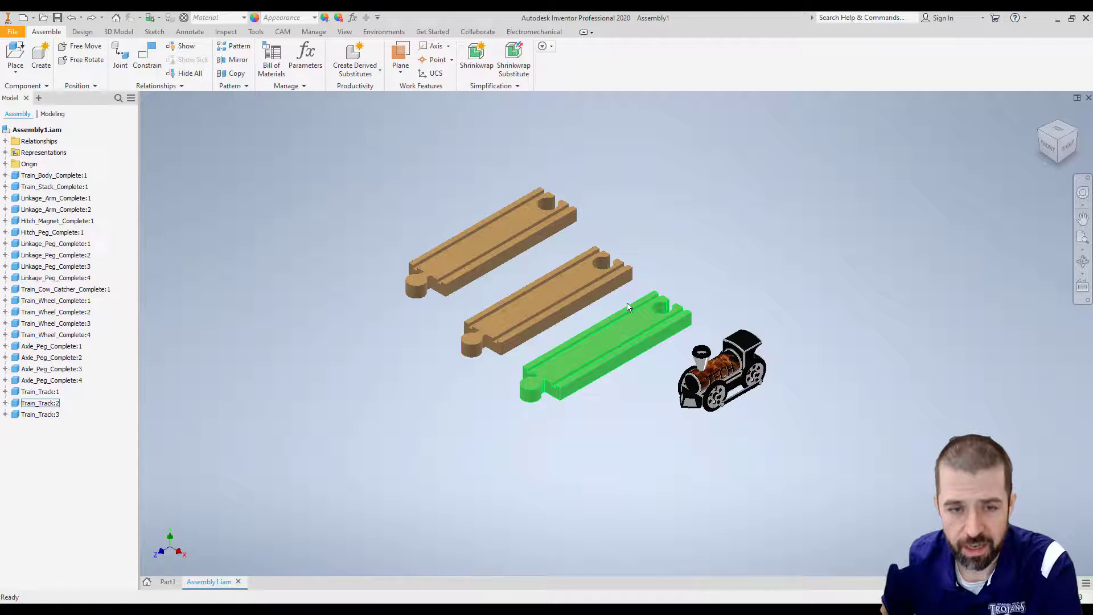
Make the first track's side face flush with the middle track's side face
middle_drag(626, 302, 638, 321)
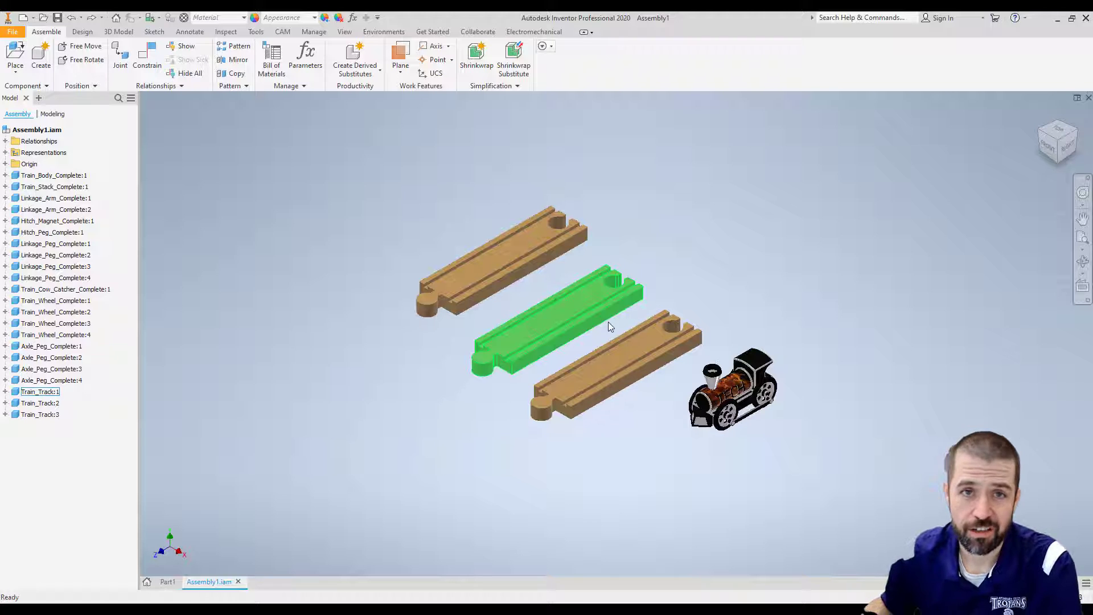
click(142, 58)
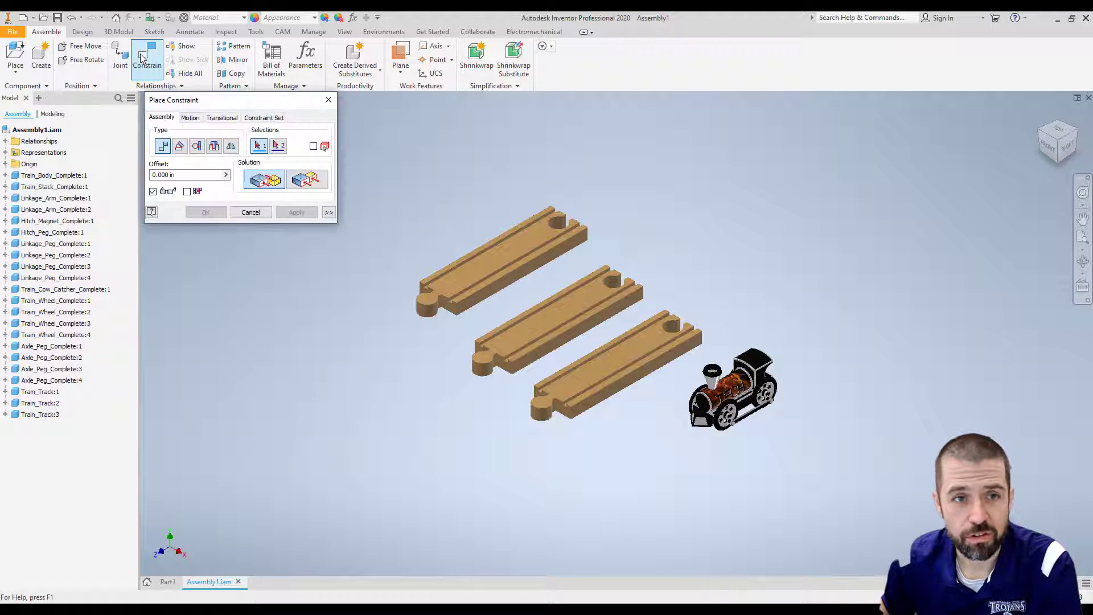
click(303, 186)
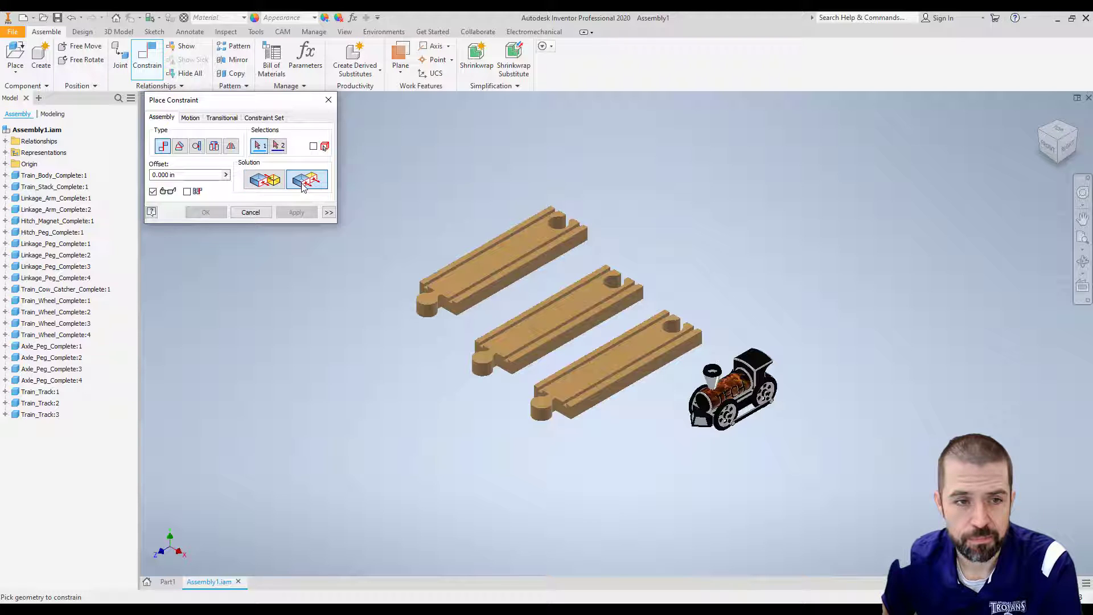
scroll(489, 238, up, 4)
click(574, 265)
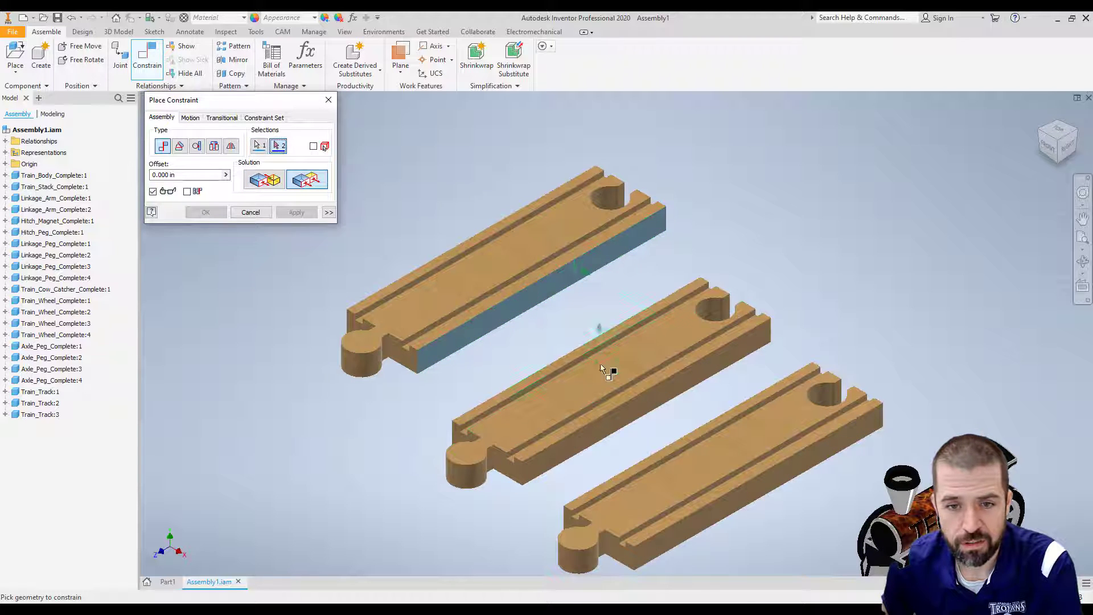
click(606, 432)
click(296, 212)
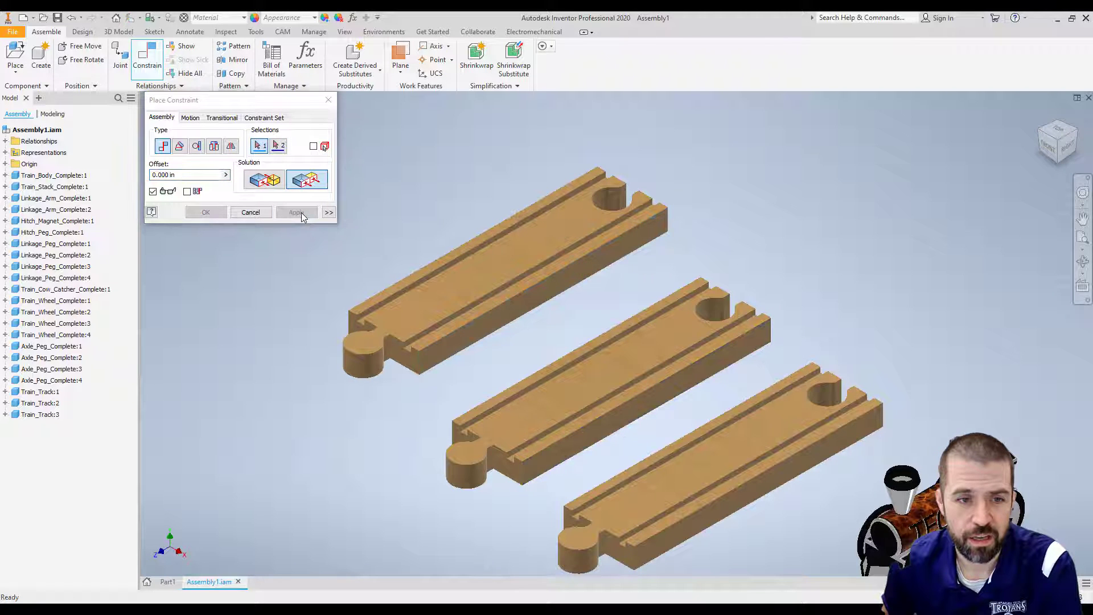
Mate the first track's top face to the middle track's top face so they sit level
click(475, 262)
click(547, 402)
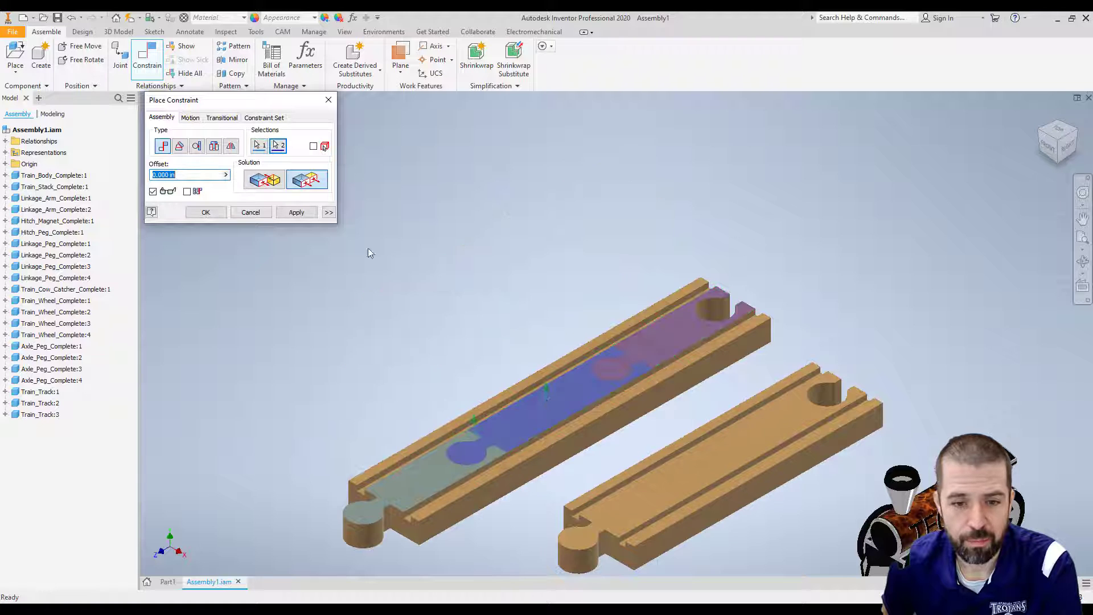
click(298, 212)
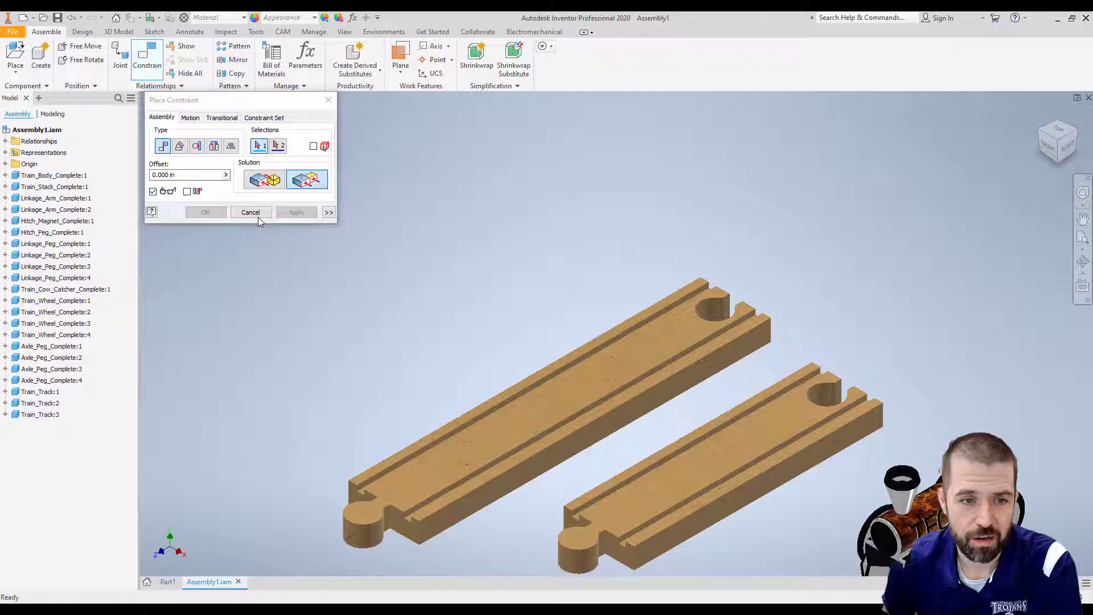
click(256, 214)
Separate the tracks and mate Train_Track:1's peg end face against the other track's notch face
drag(559, 404, 374, 452)
drag(567, 310, 695, 238)
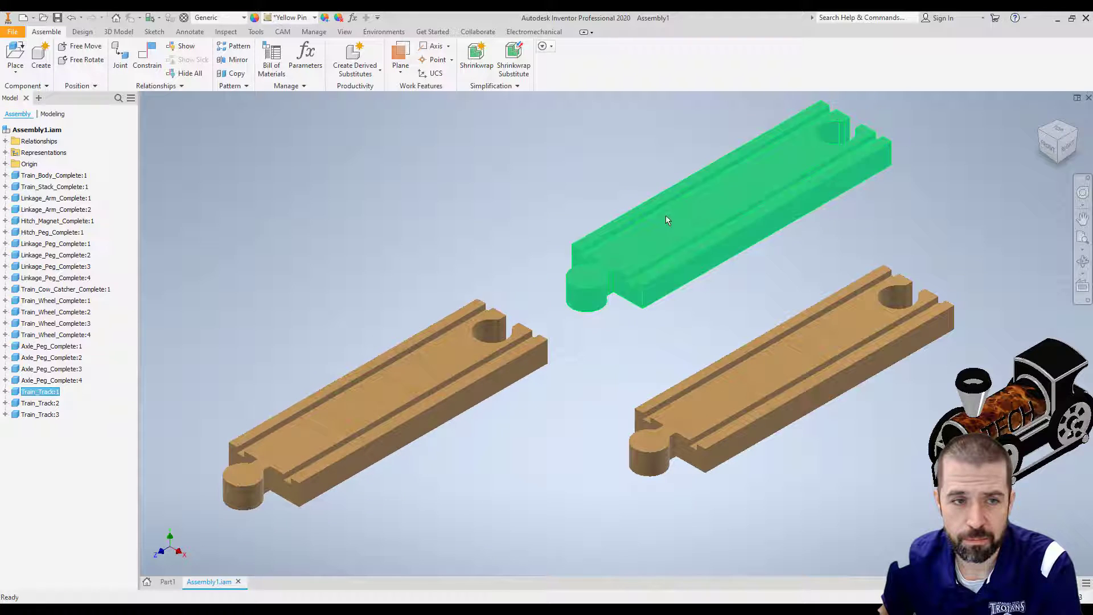
click(147, 57)
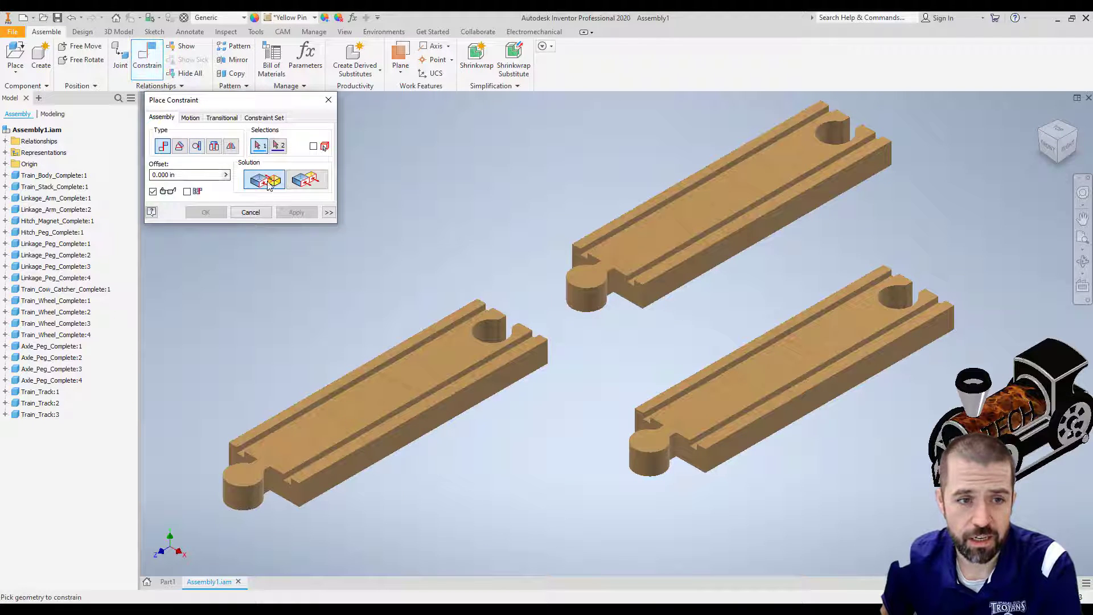
click(628, 288)
click(1080, 137)
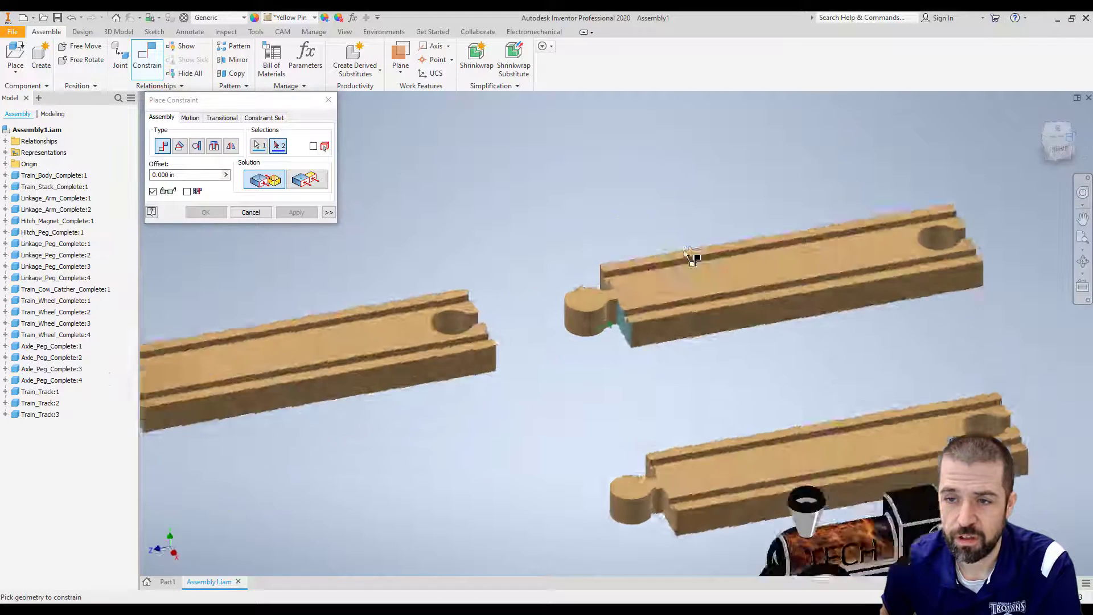
click(358, 225)
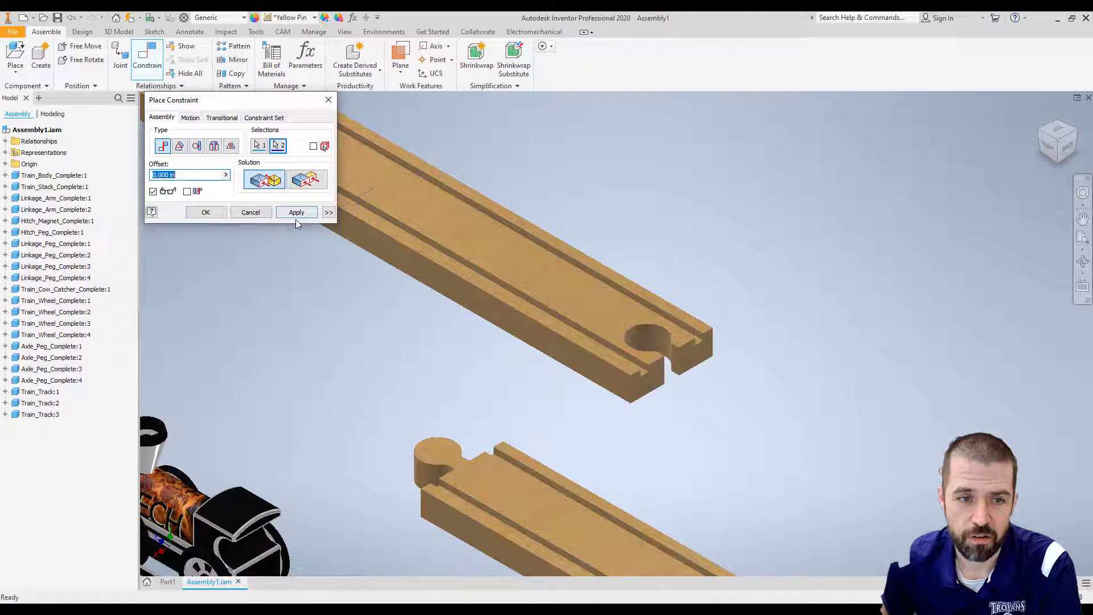
click(295, 215)
click(256, 216)
Zoom out and slide Train_Track:3 to the right
scroll(401, 243, down, 3)
middle_drag(401, 243, 442, 297)
drag(374, 234, 415, 241)
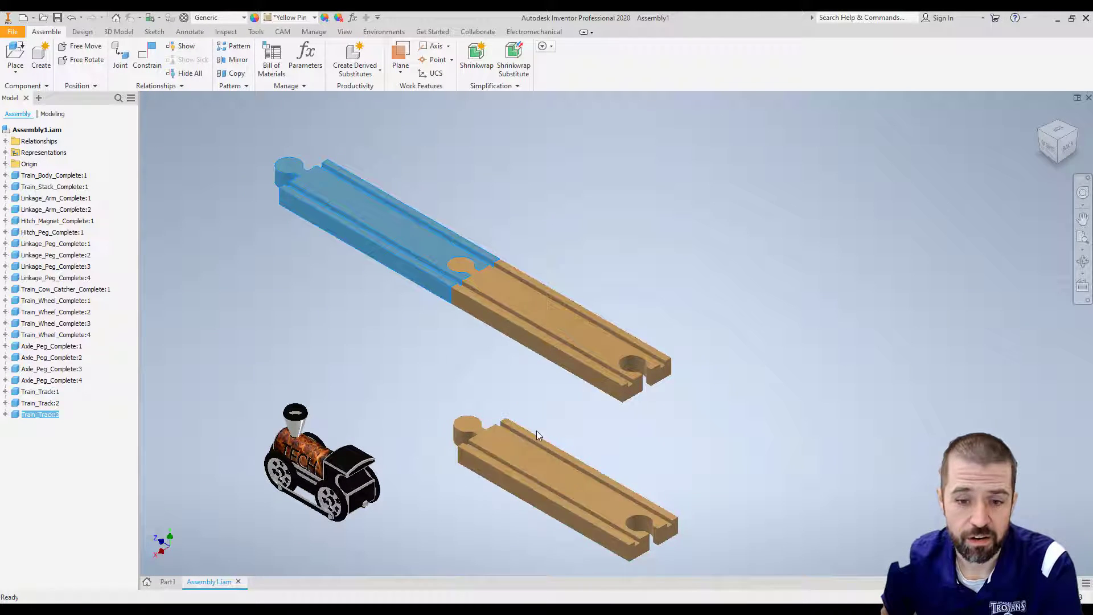
Move Train_Track:2 aside and make its side face flush with the joined pair's side face
drag(536, 435, 757, 415)
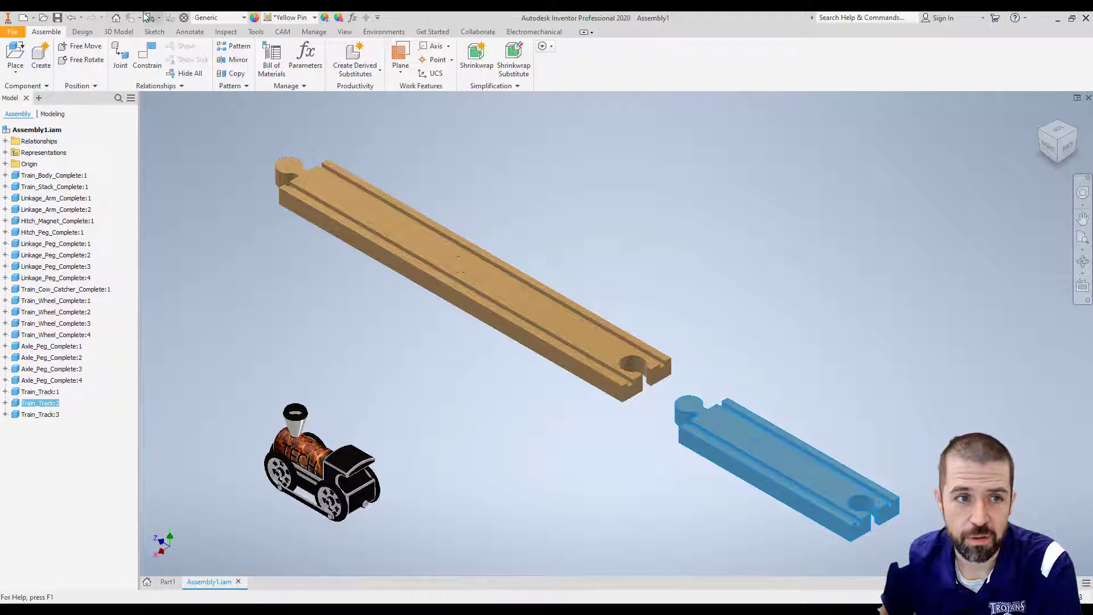
click(147, 66)
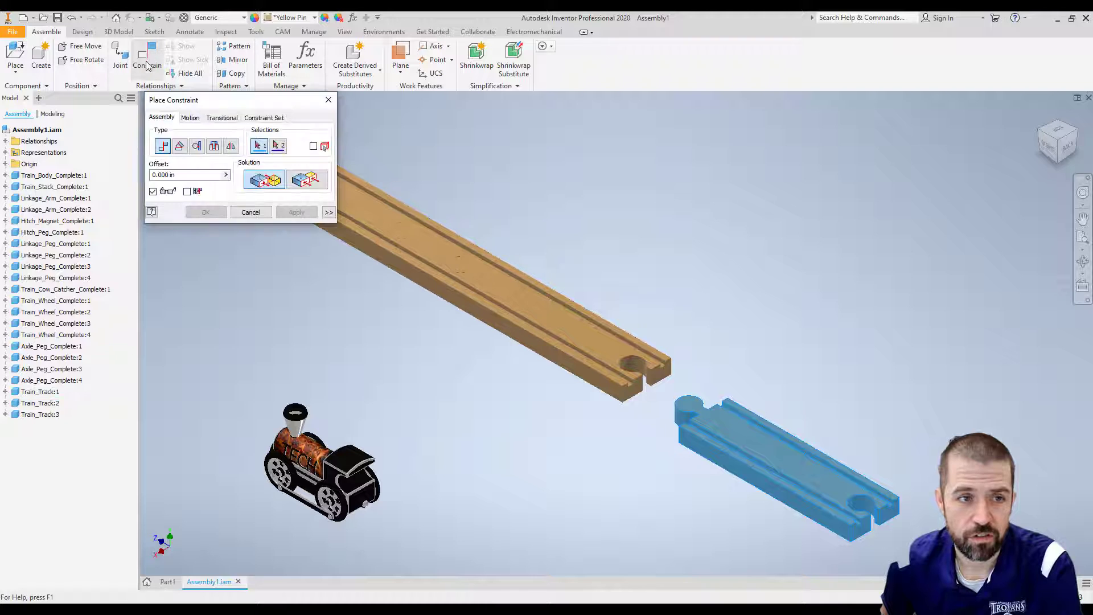
click(307, 180)
click(563, 366)
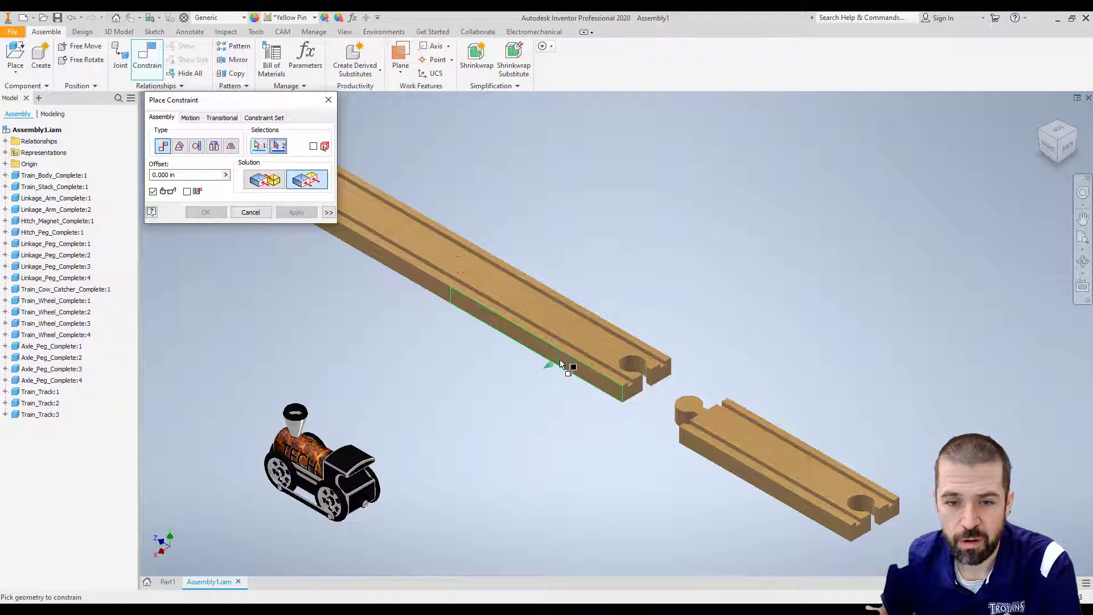
click(695, 450)
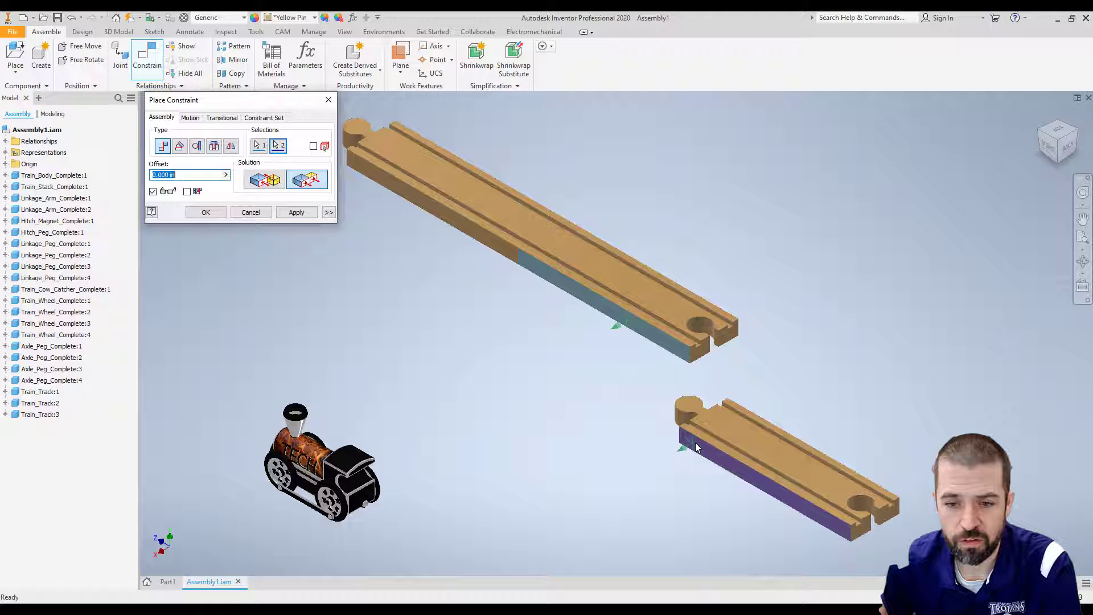
click(299, 215)
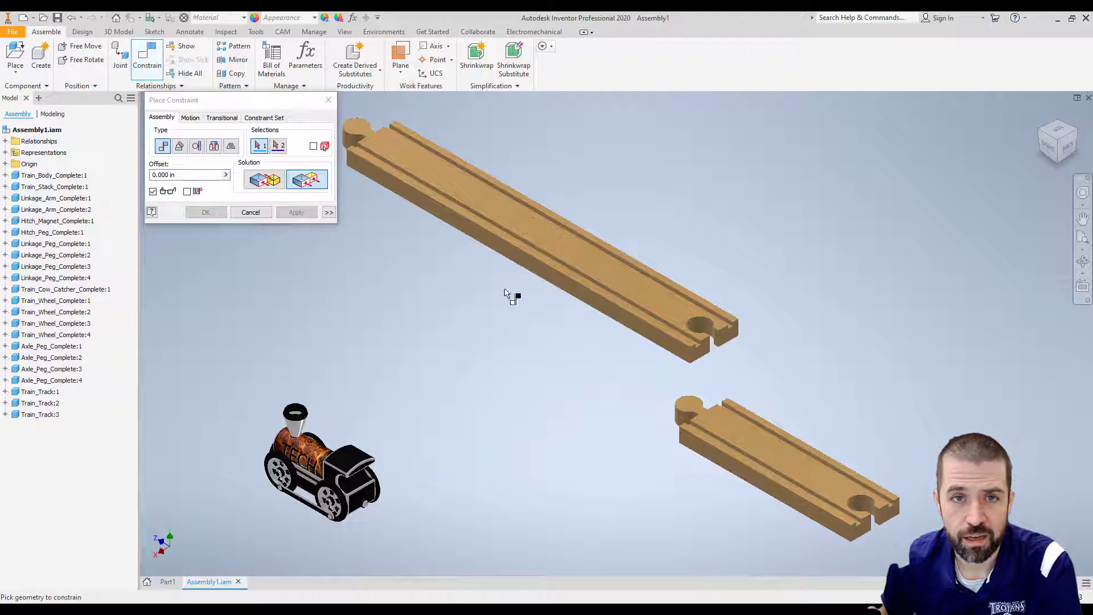
Mate the joined pair's top face to the third track's top face so they sit level
click(621, 279)
click(708, 411)
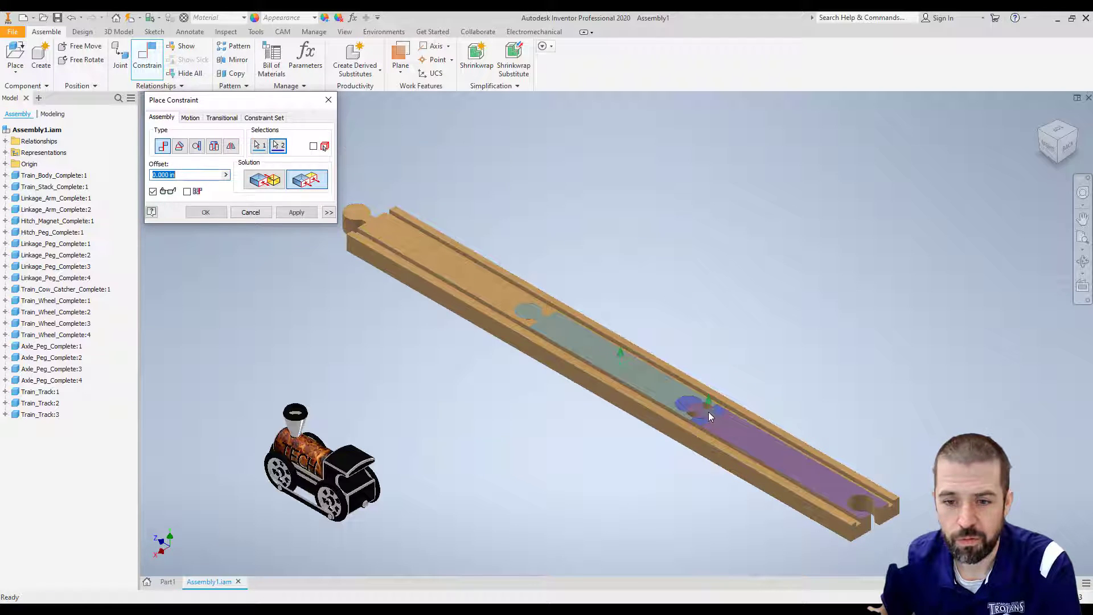
click(297, 215)
click(254, 216)
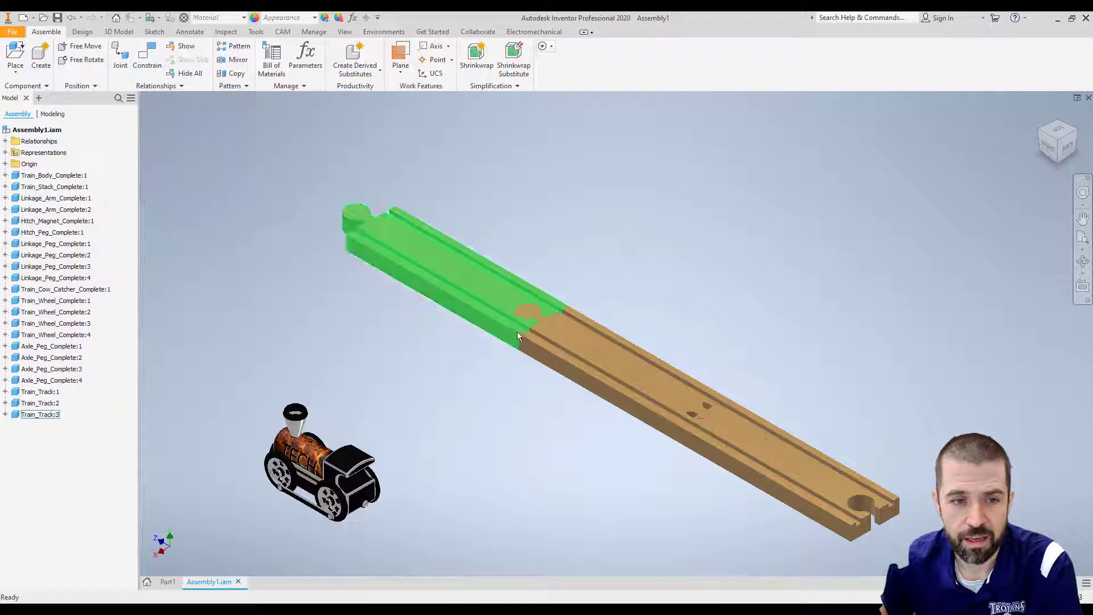
Mate the notch end face to the third track's end face, forming one straight run
drag(539, 322, 447, 289)
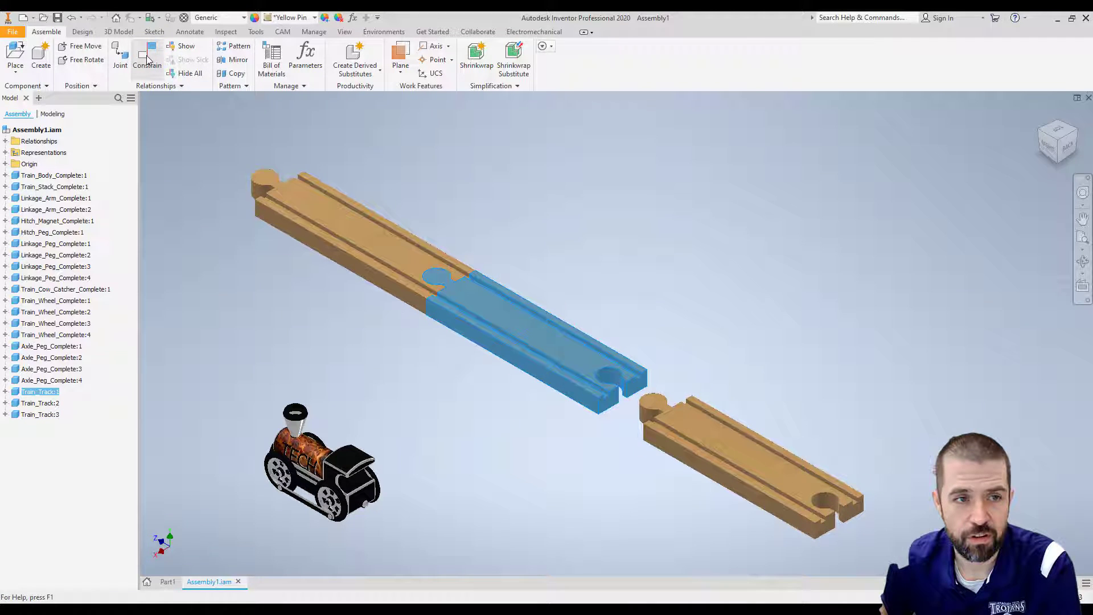
click(146, 57)
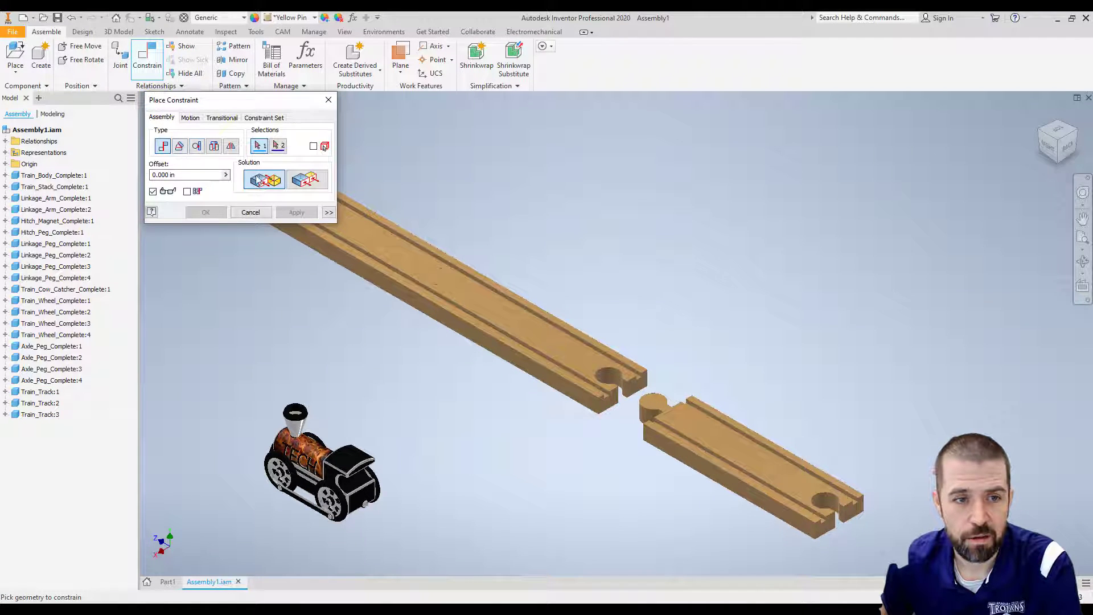
scroll(610, 405, up, 2)
click(610, 405)
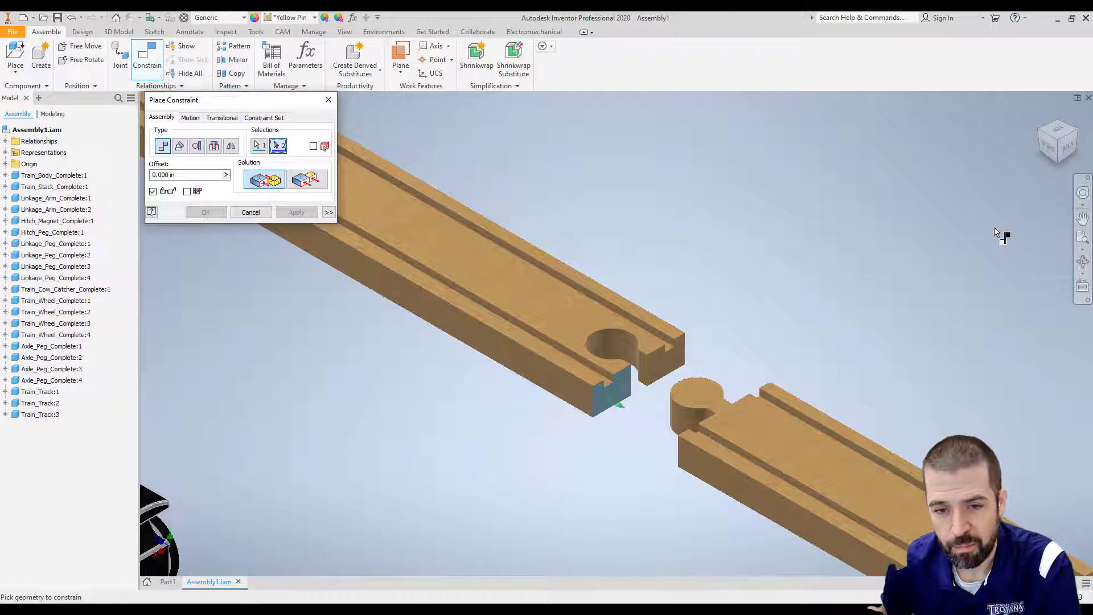
click(1039, 134)
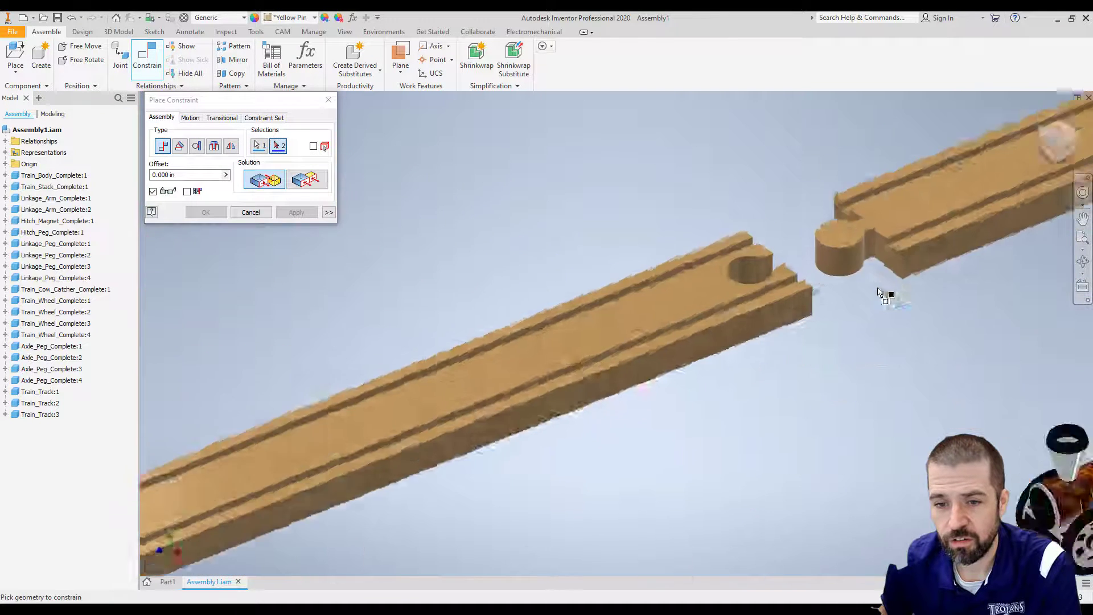
click(871, 207)
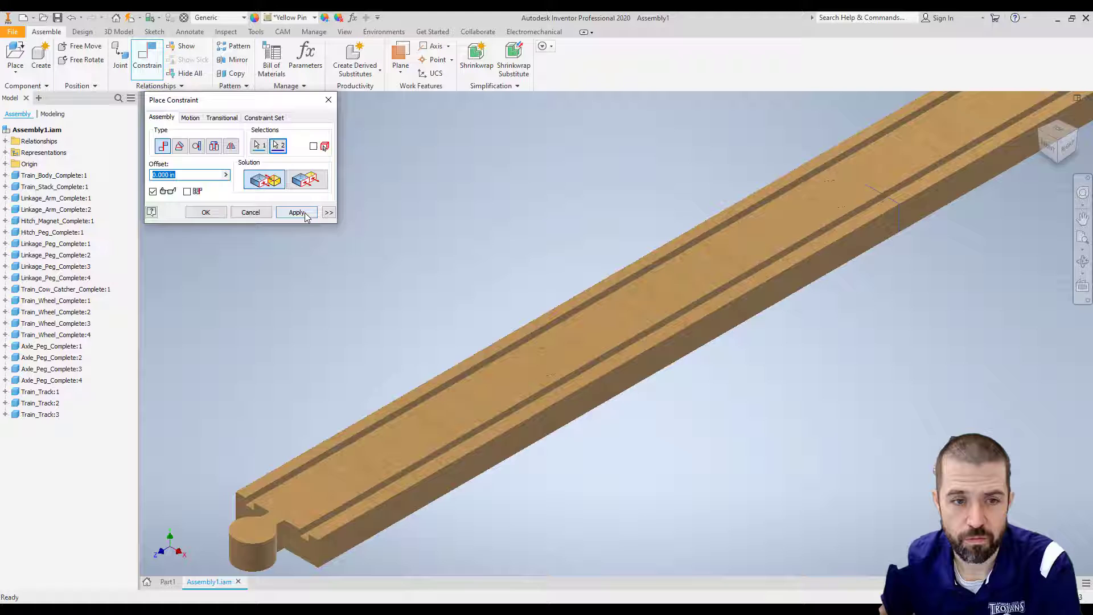
click(296, 212)
click(250, 212)
scroll(544, 314, down, 5)
drag(543, 314, 486, 371)
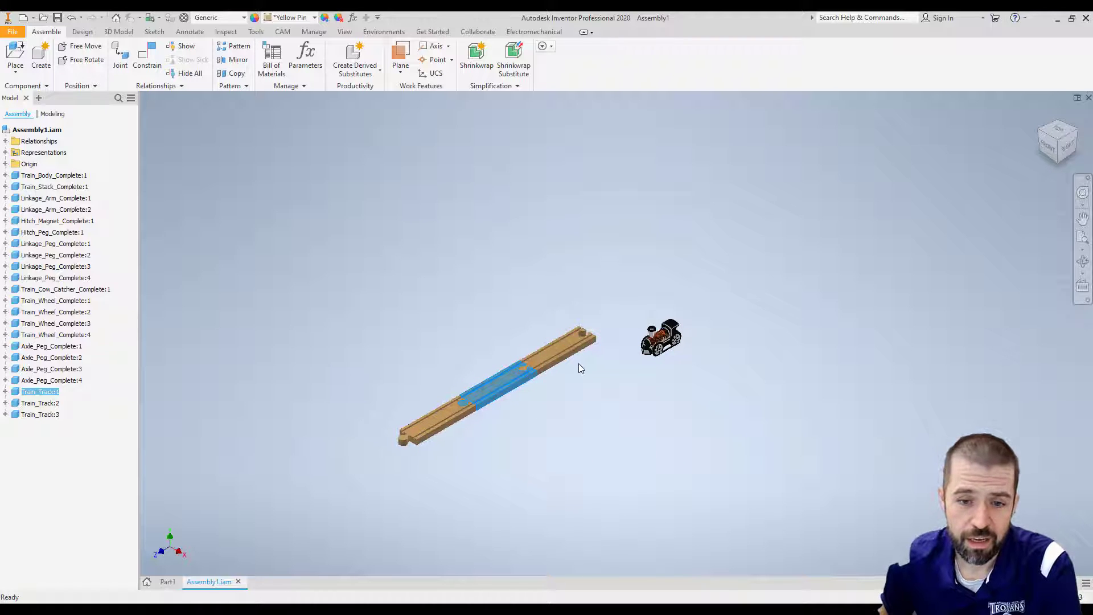
Start a mate constraint with the train's front wheel rim face as first selection
middle_drag(566, 363, 582, 376)
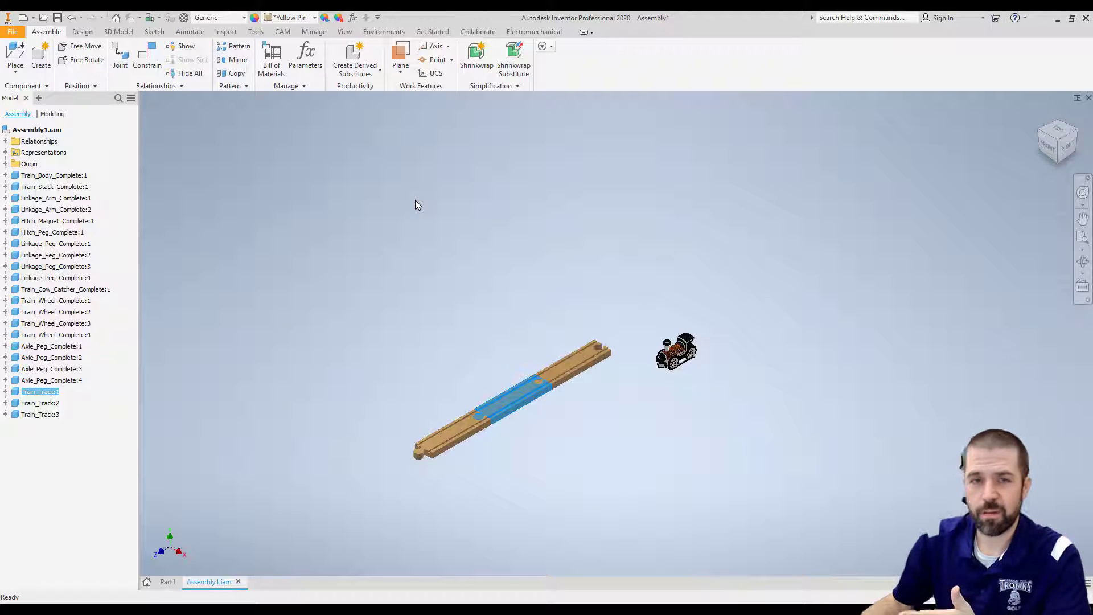
click(149, 61)
scroll(697, 364, up, 10)
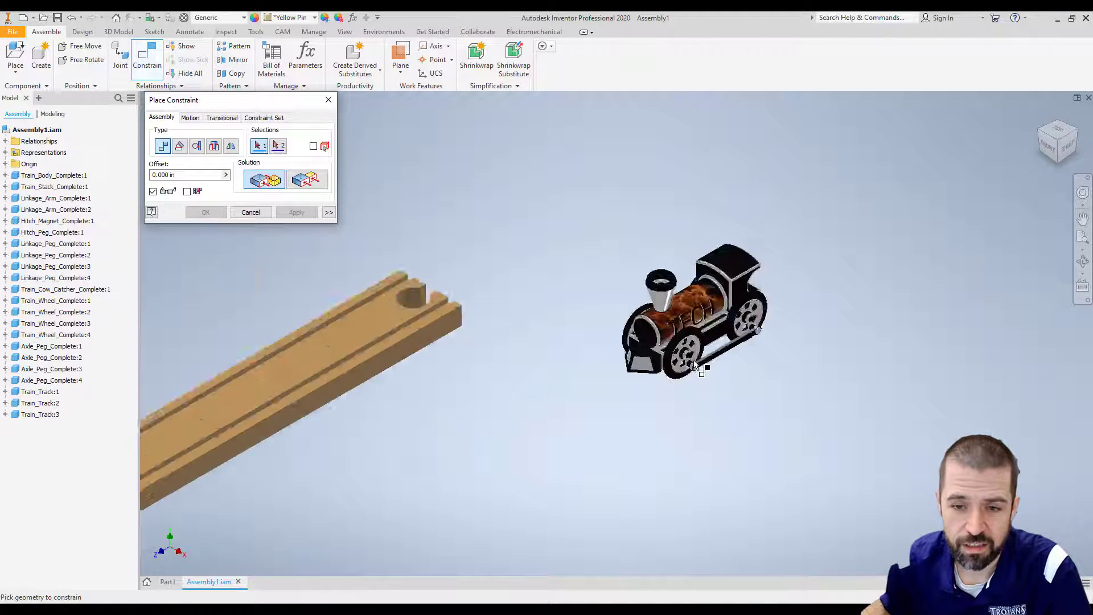
scroll(696, 356, up, 3)
middle_drag(1019, 222, 490, 473)
scroll(551, 444, down, 5)
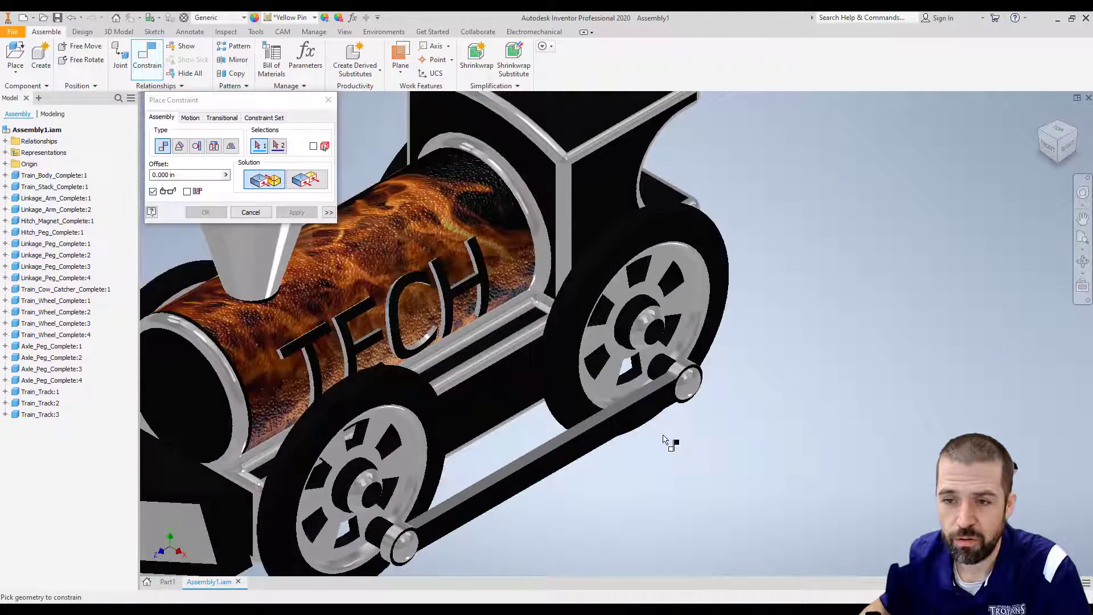
middle_drag(718, 322, 548, 424)
scroll(547, 398, up, 3)
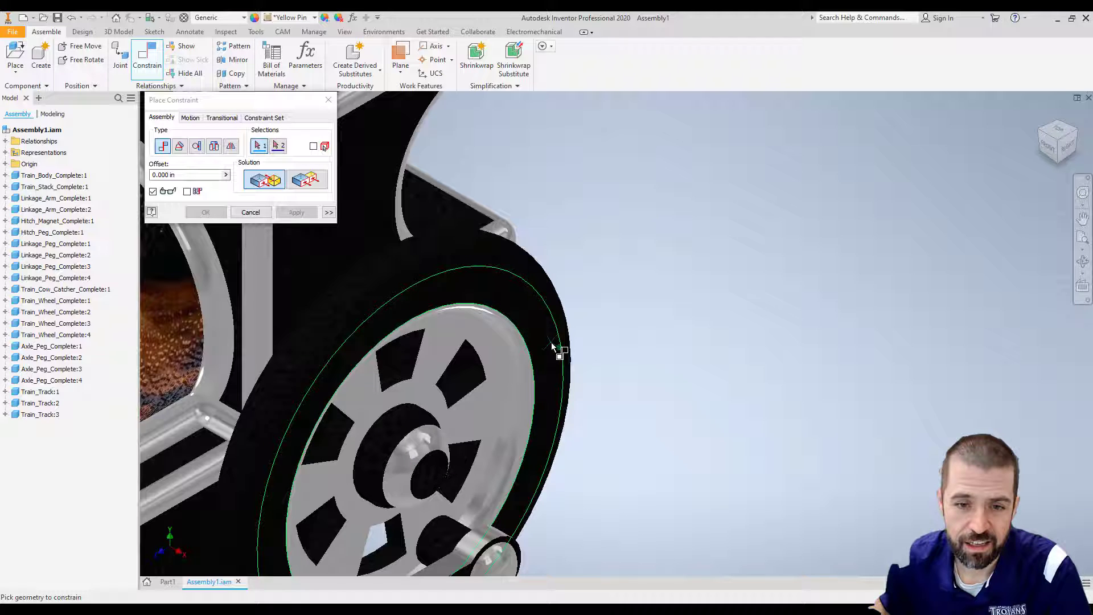
click(550, 357)
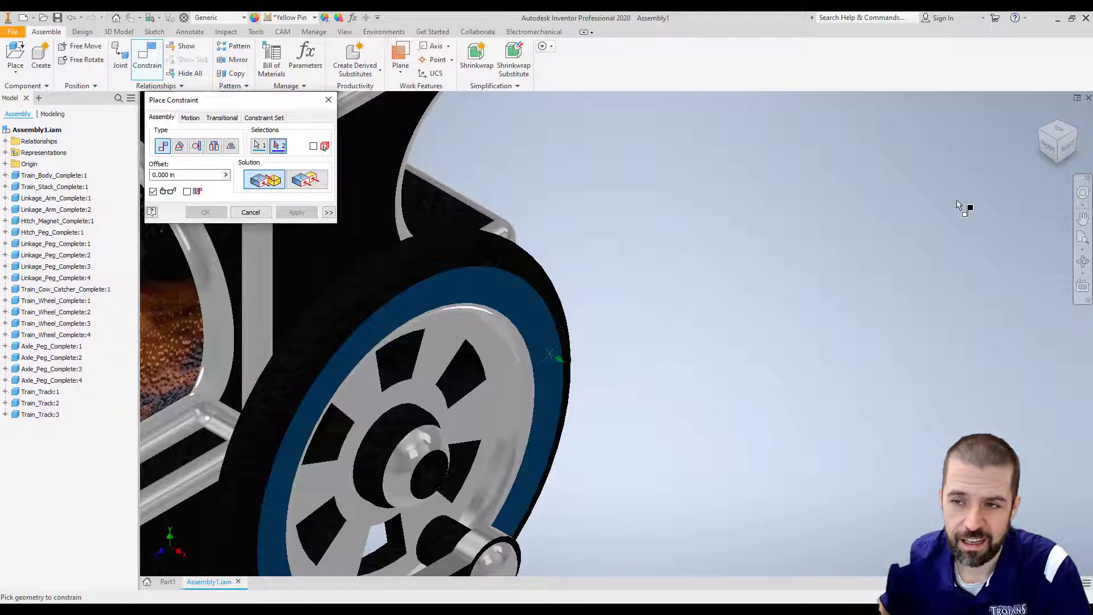
Mate the wheel to the track groove edge, then check it from Top and Back views
click(1056, 125)
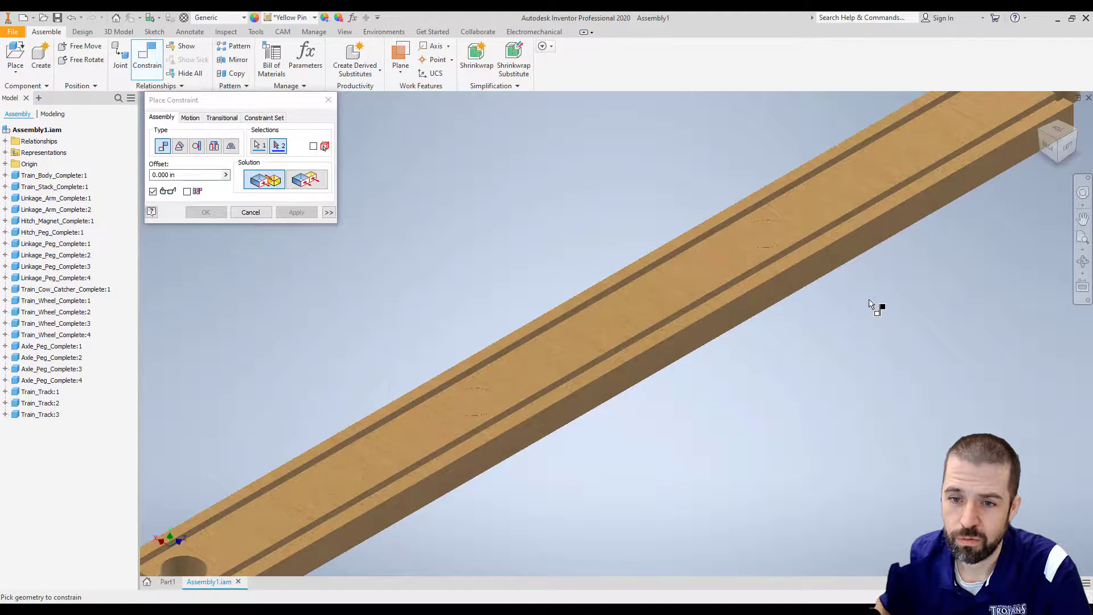
scroll(788, 338, up, 8)
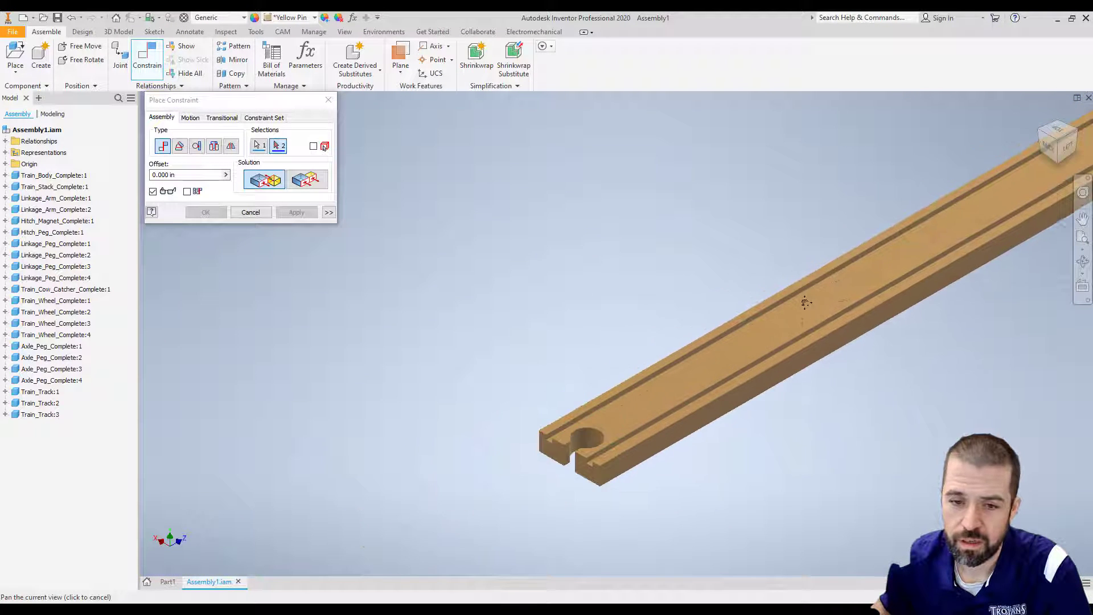
scroll(821, 288, down, 5)
drag(1046, 135, 1058, 184)
scroll(768, 215, down, 5)
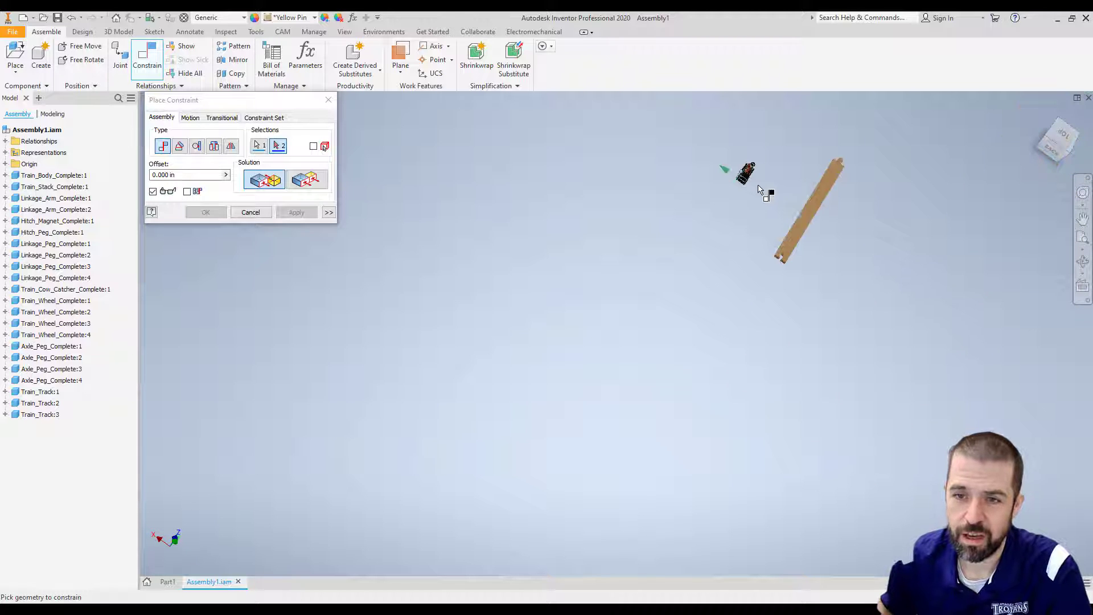
scroll(709, 173, up, 8)
middle_drag(803, 233, 638, 62)
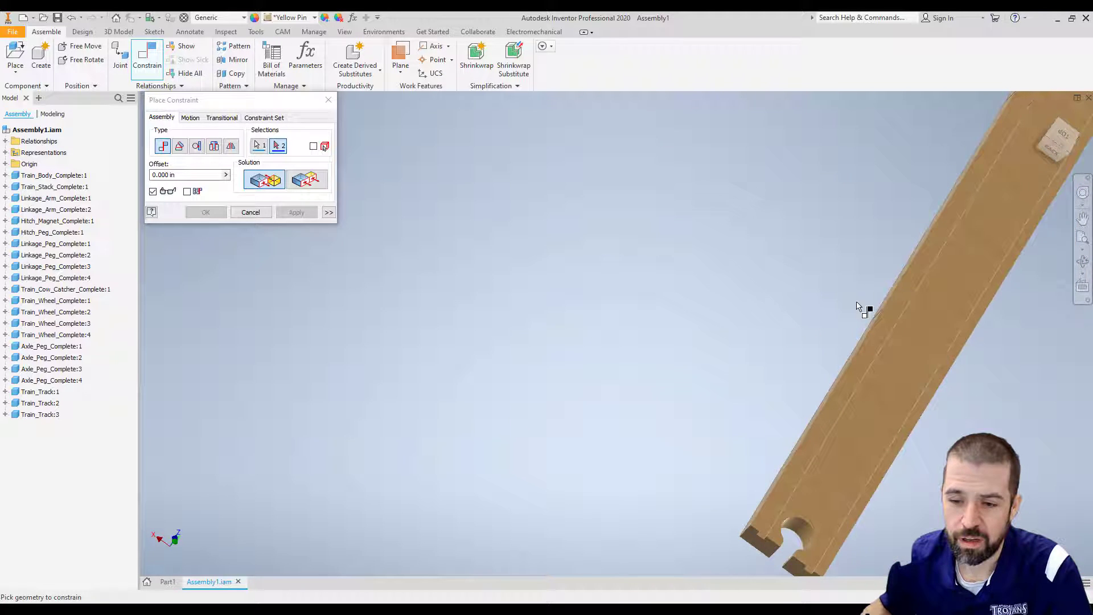
middle_drag(1067, 163, 1067, 163)
click(1066, 153)
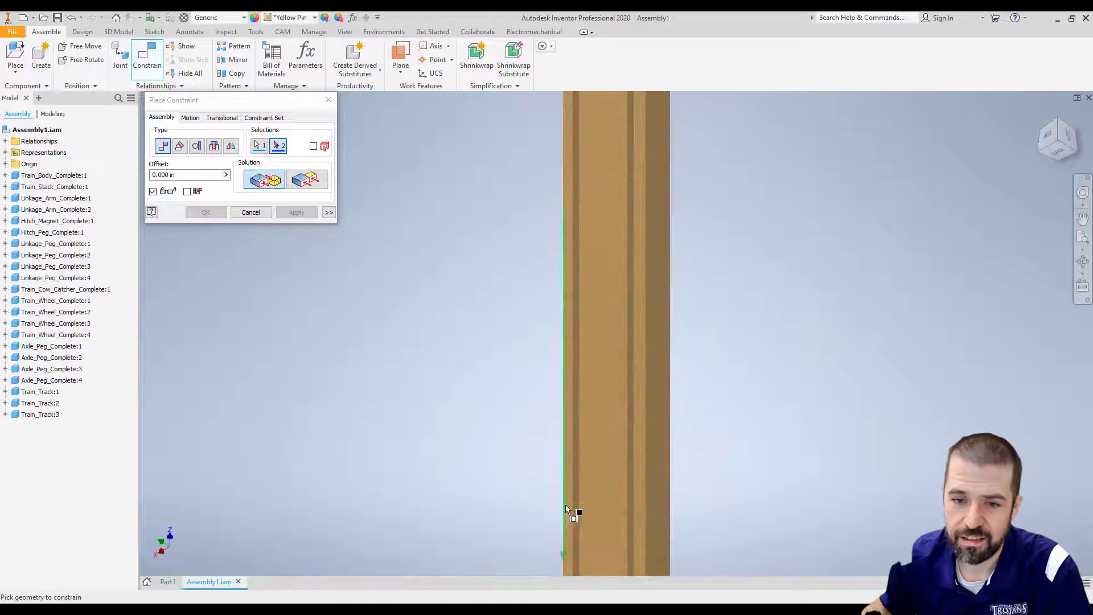
middle_drag(566, 506, 579, 67)
scroll(589, 426, up, 3)
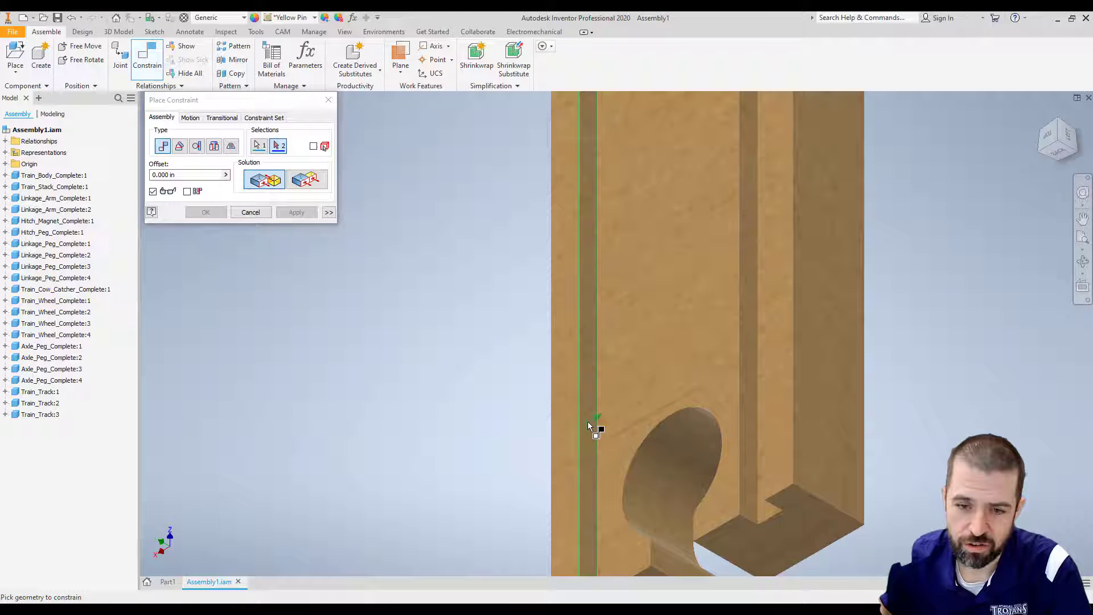
click(589, 421)
click(296, 212)
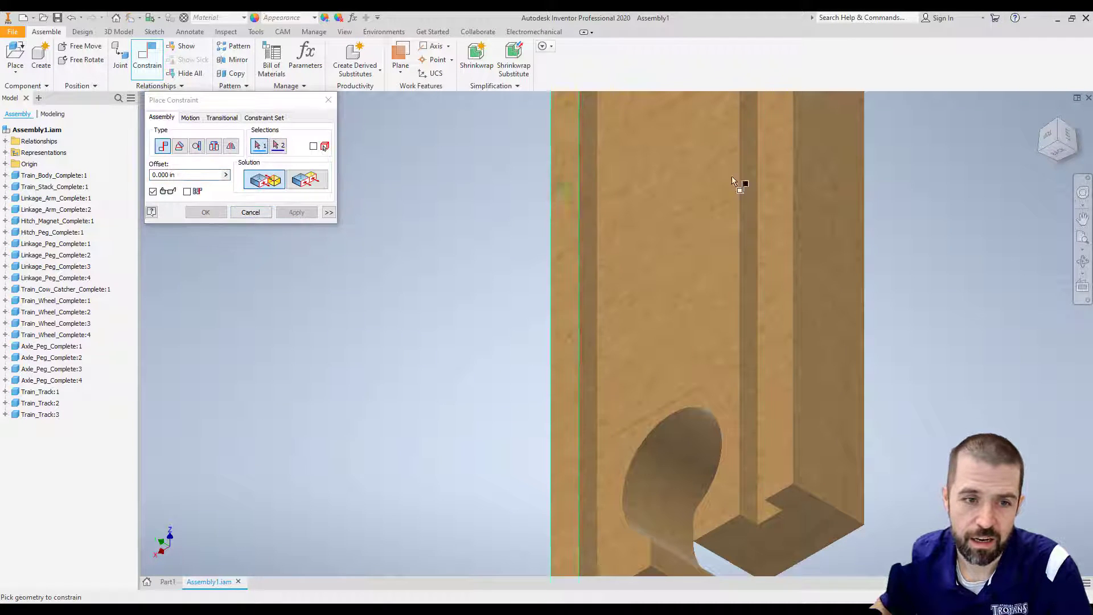
click(1056, 147)
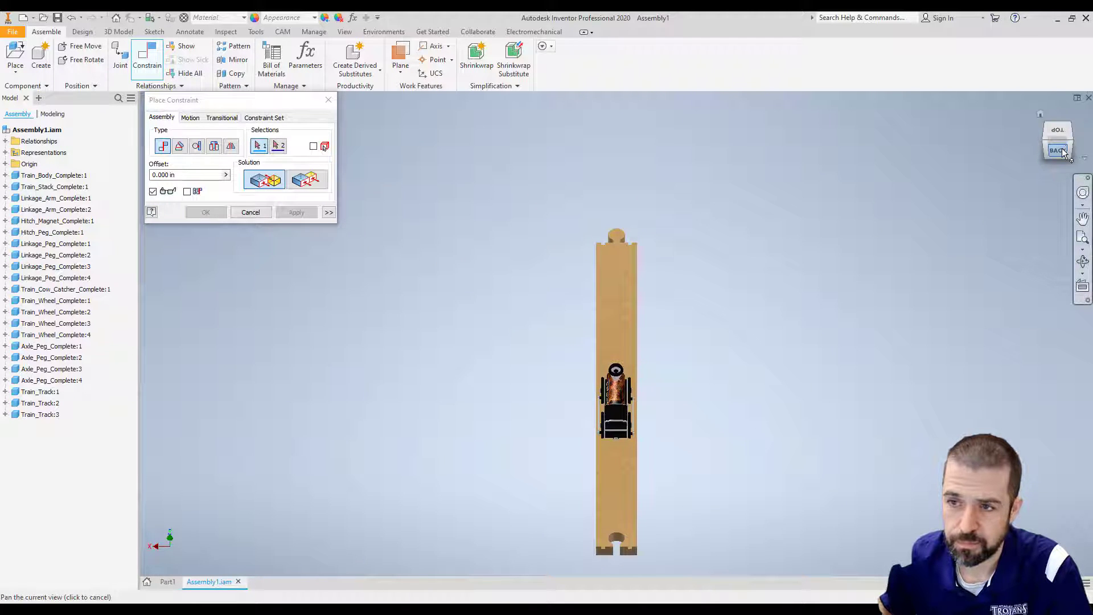
click(1057, 151)
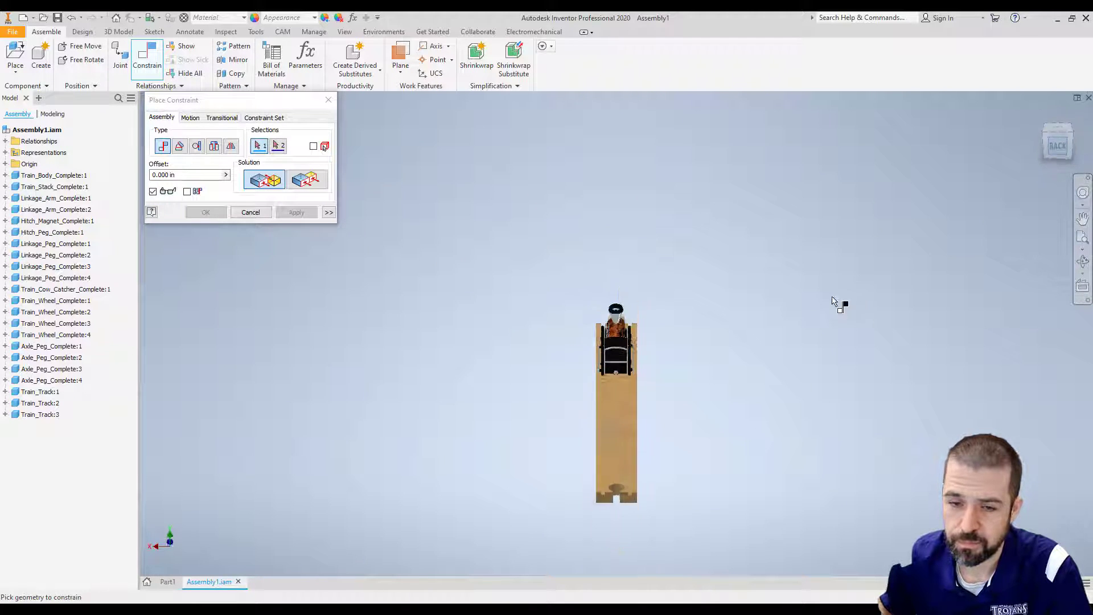
Close the constraint dialog, raise the second track under the train, and select the left wheel
click(250, 212)
drag(534, 496, 528, 296)
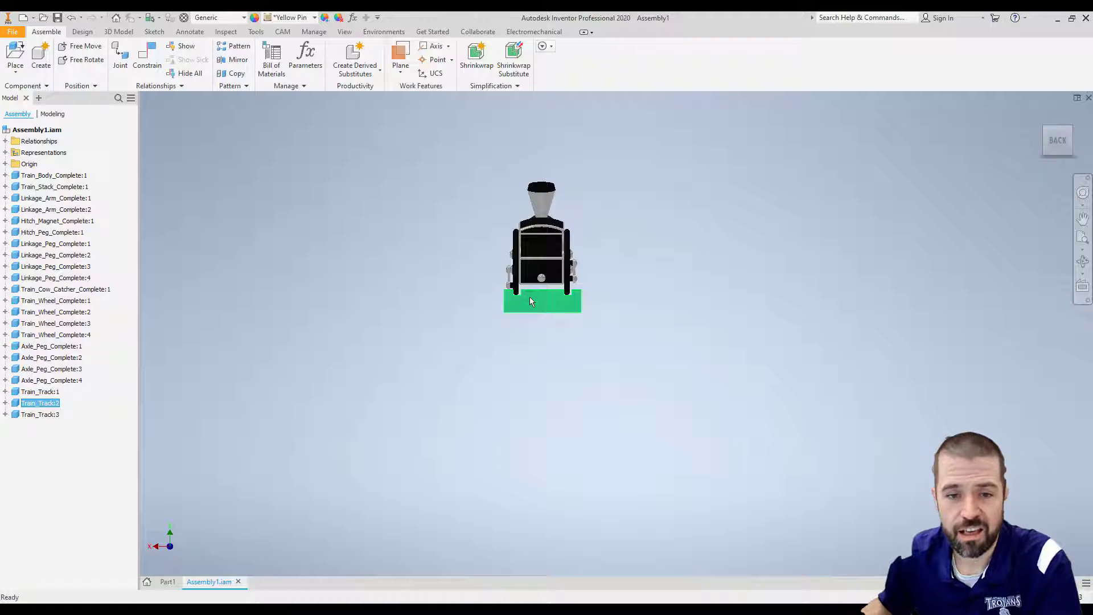
scroll(508, 293, up, 5)
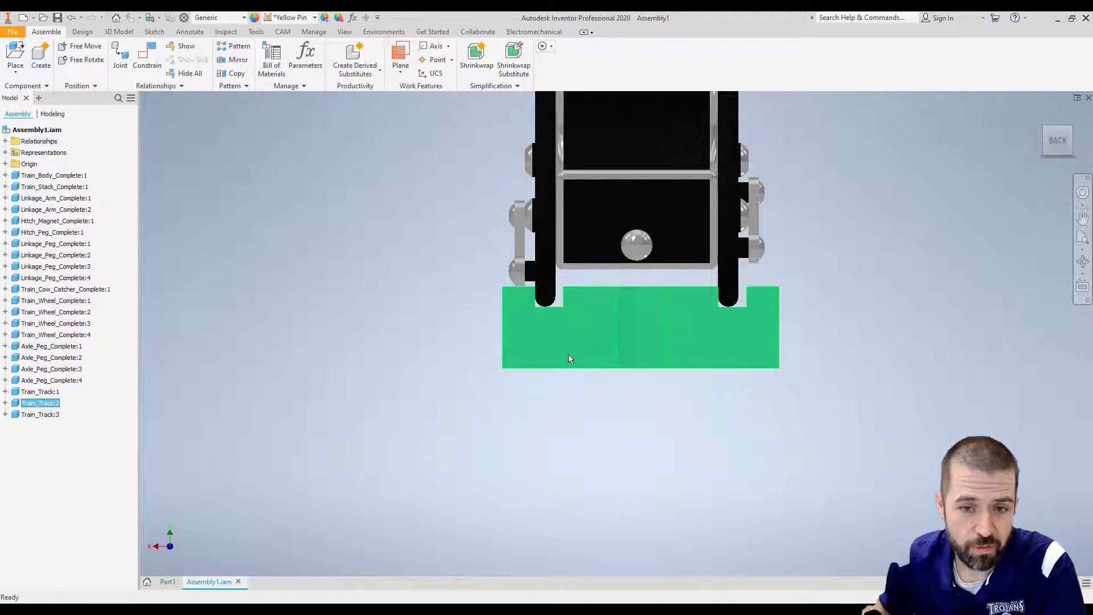
click(547, 248)
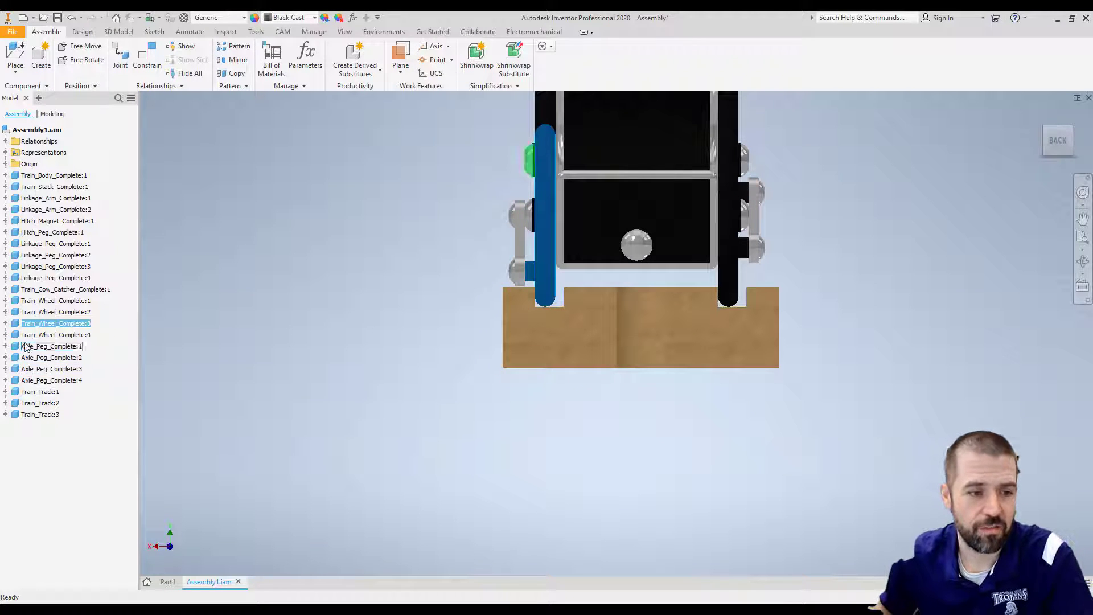
Set Train_Wheel_Complete:3's Mate:3 offset to 0.05 in and return to the home view
click(7, 325)
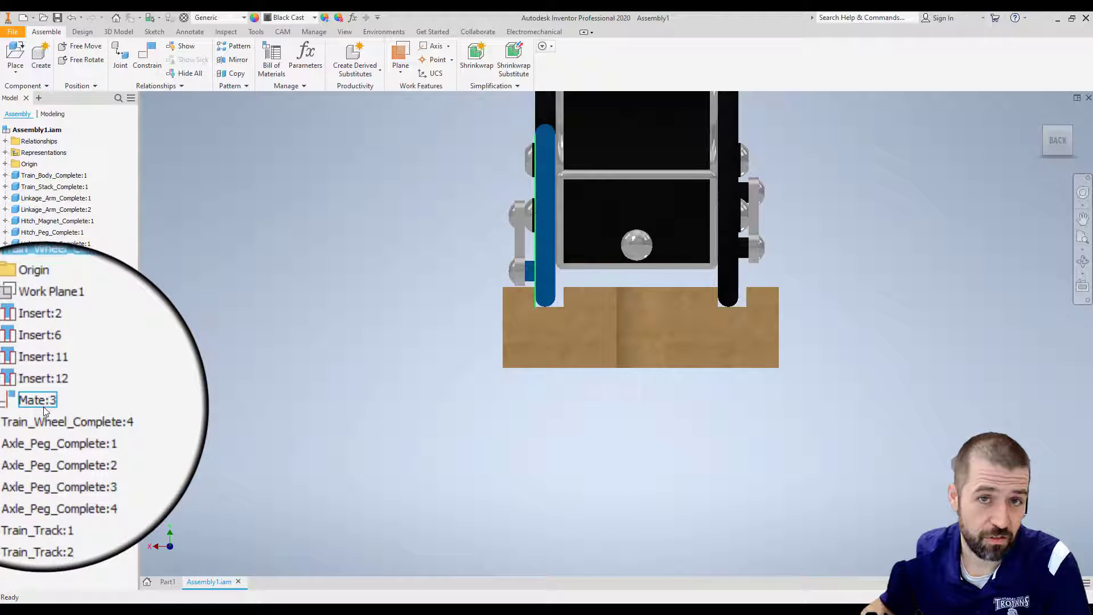
click(42, 405)
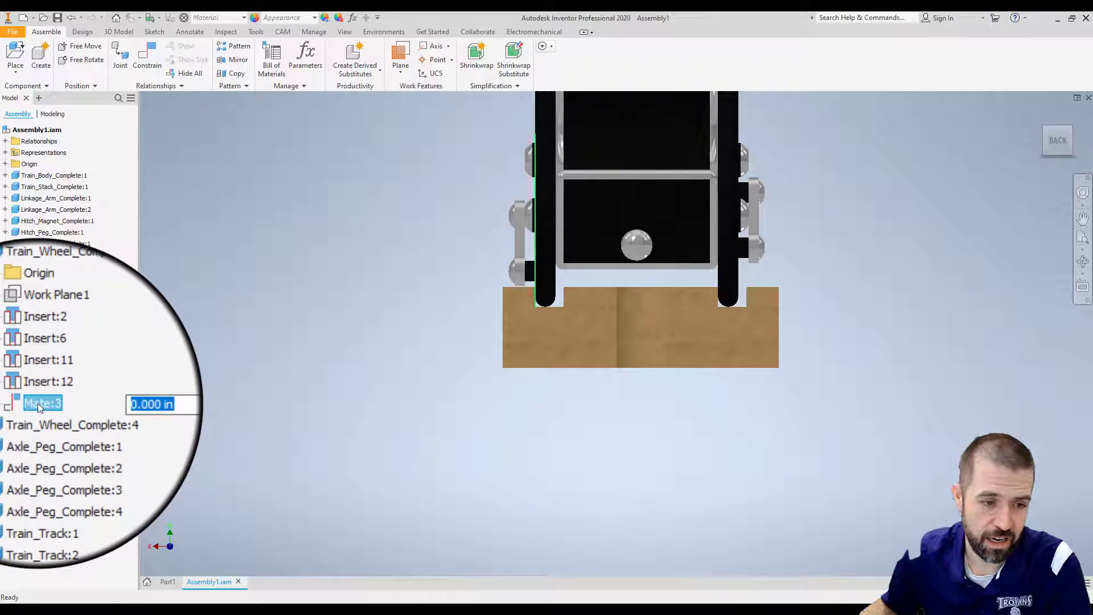
text(.05)
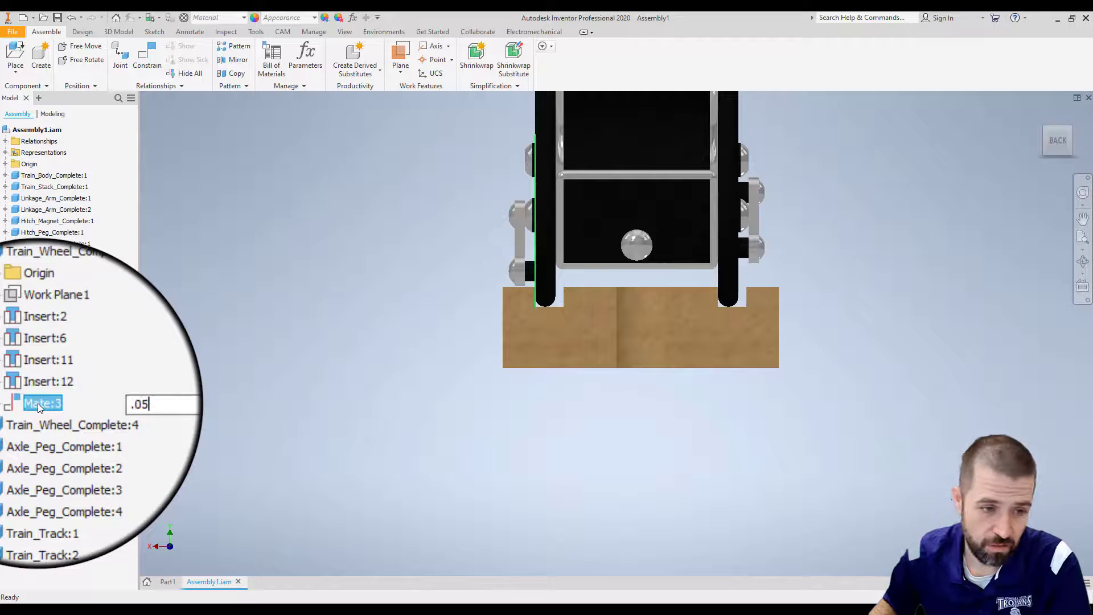
key(Return)
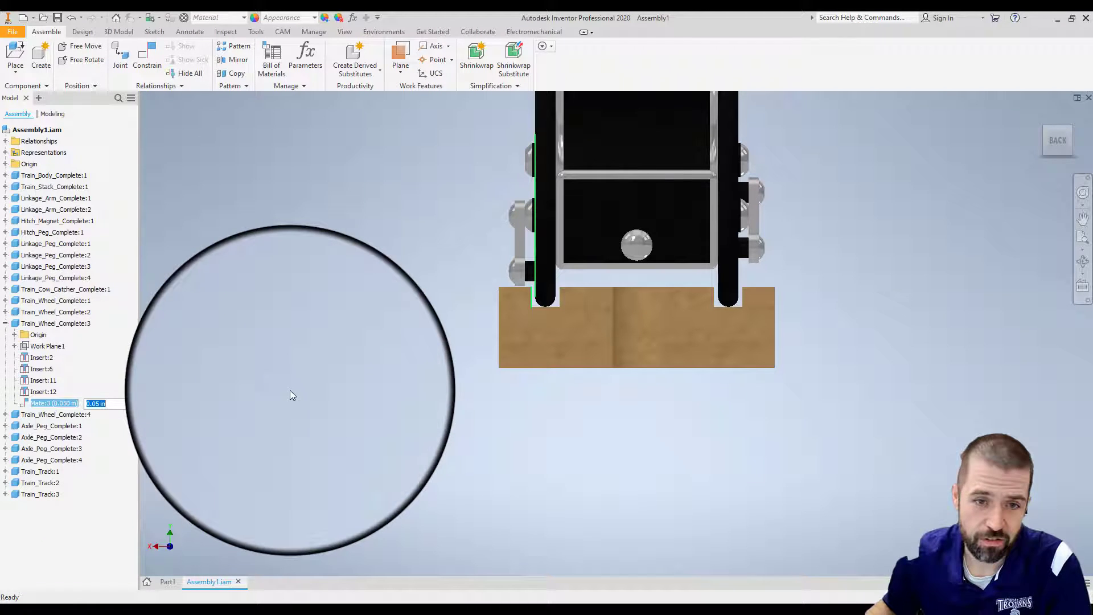
click(265, 376)
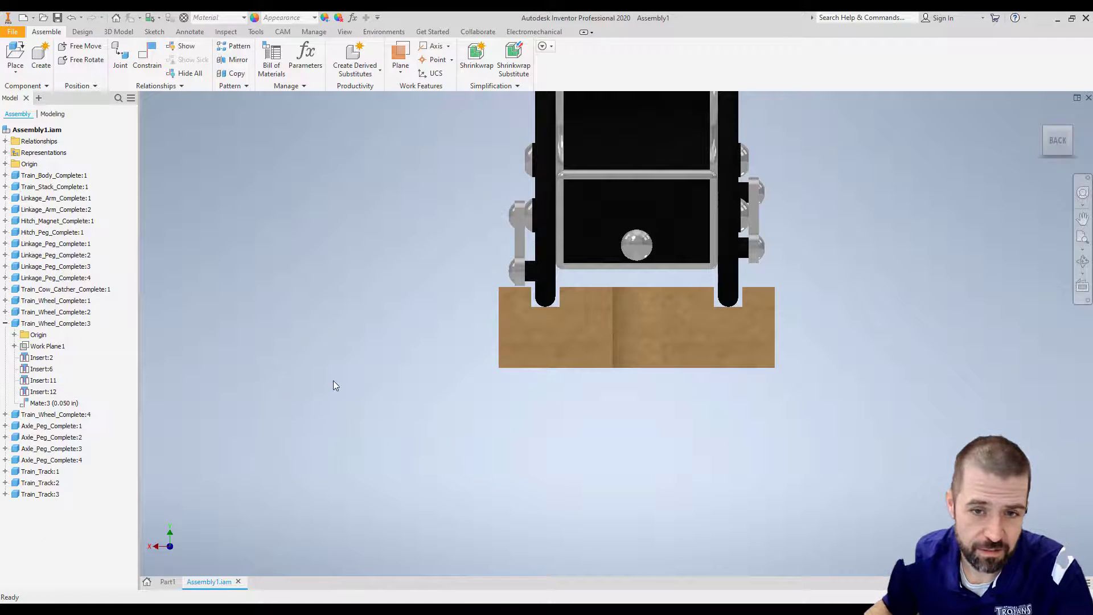
drag(568, 354, 581, 529)
key(F6)
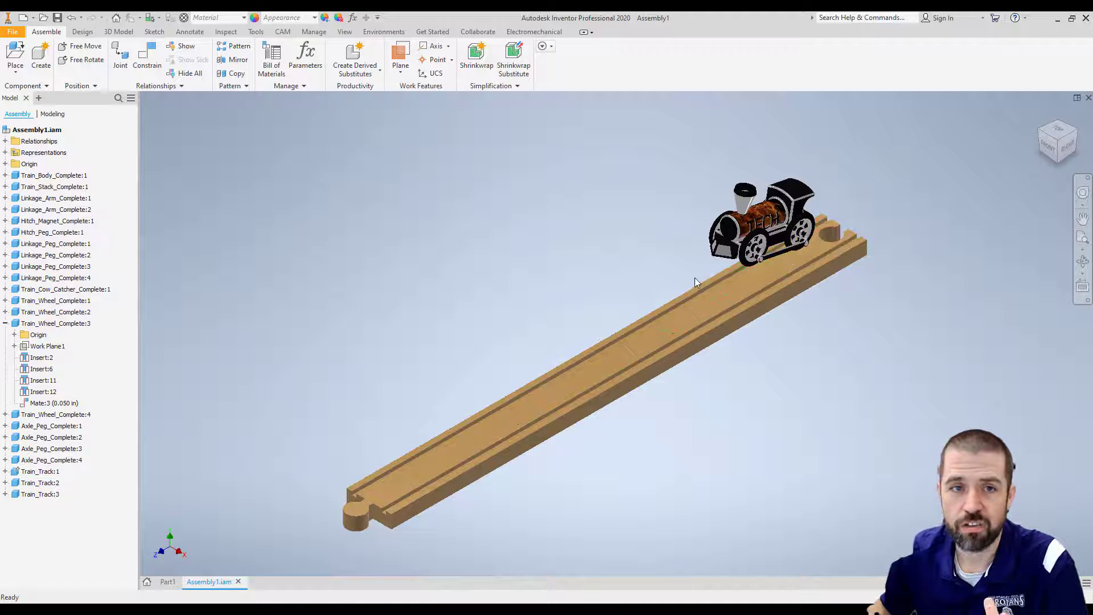
Mate the track's top face to the bottom face of the train body
click(147, 56)
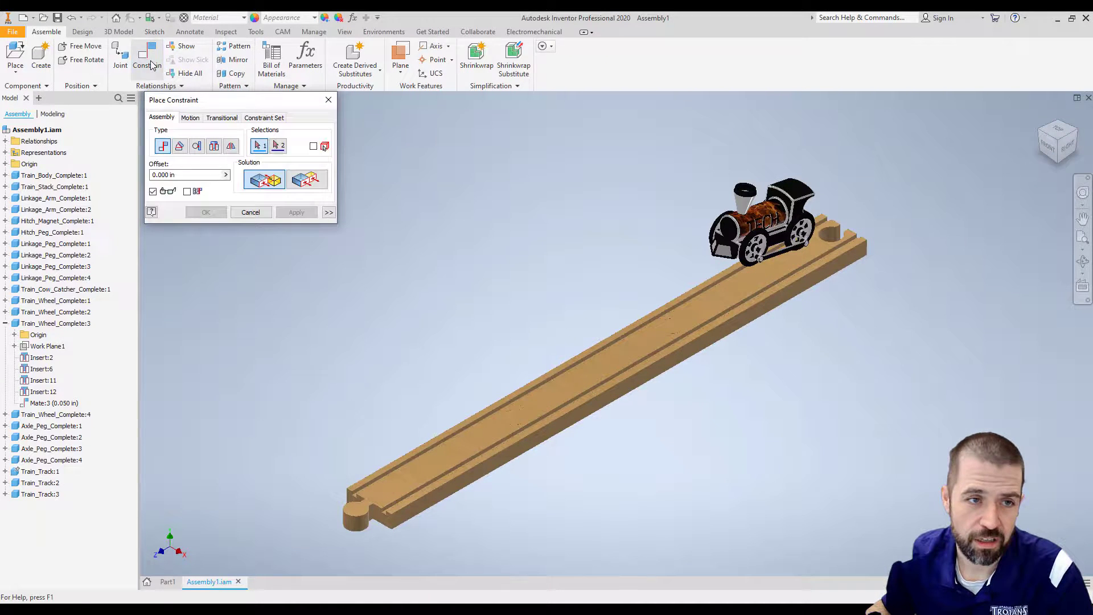
click(762, 272)
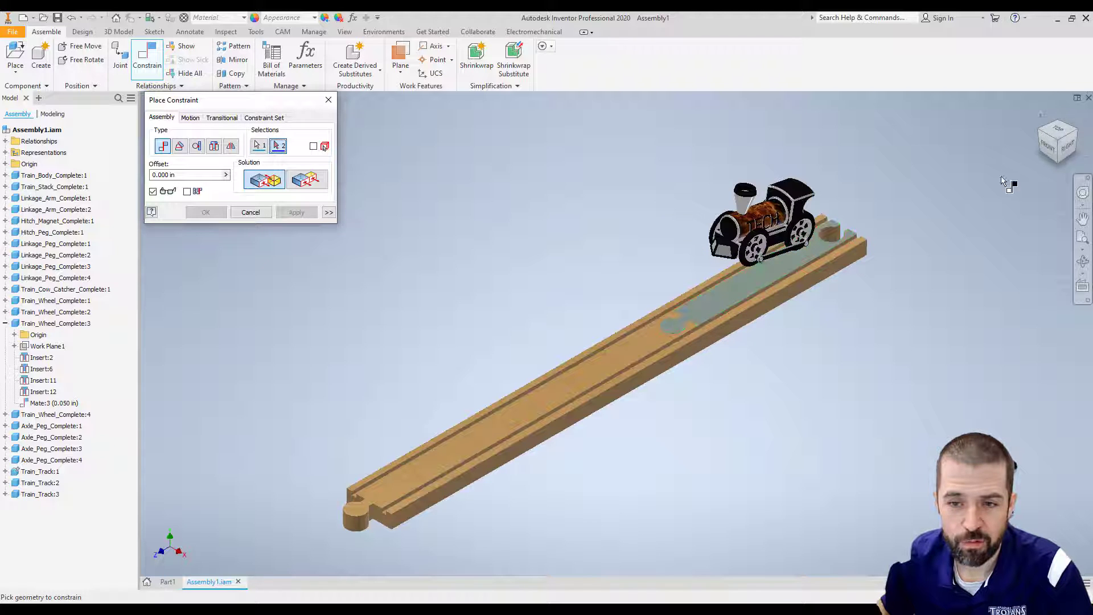
click(1075, 151)
scroll(701, 285, down, 5)
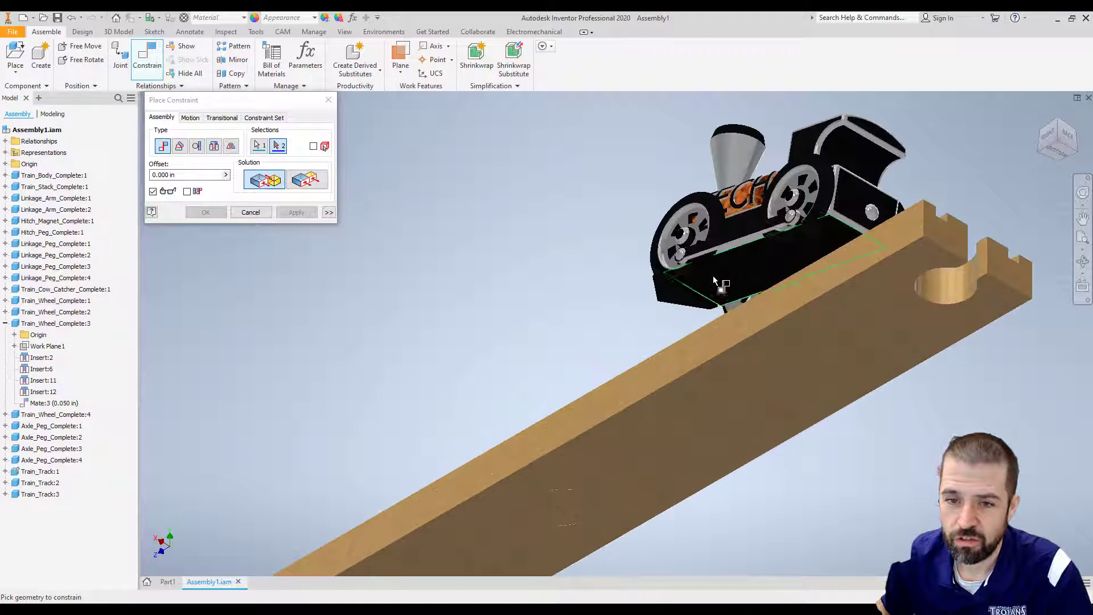
click(752, 273)
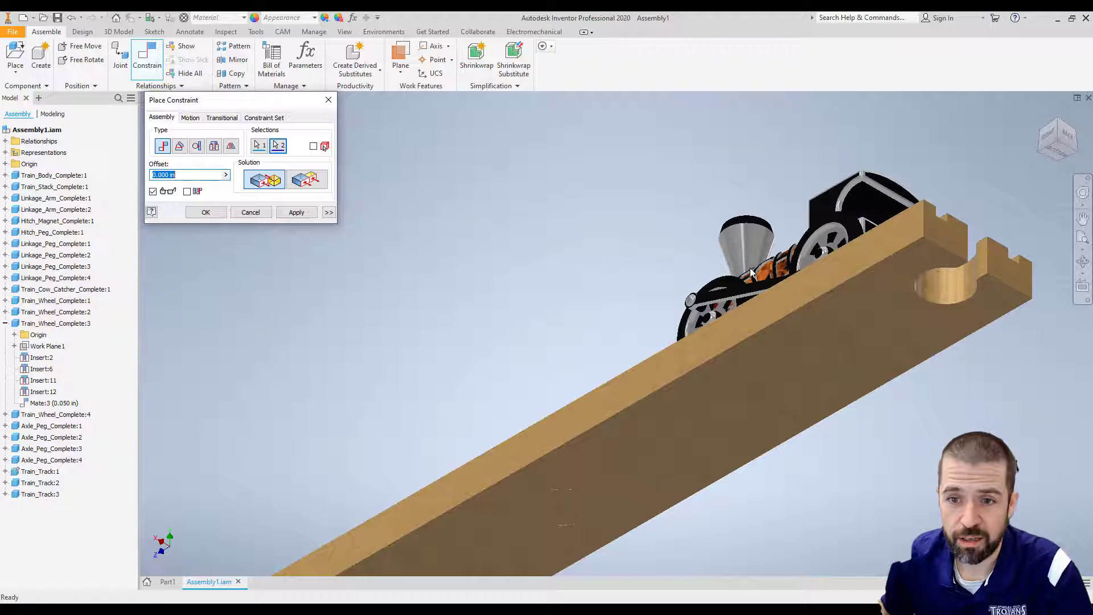
click(296, 211)
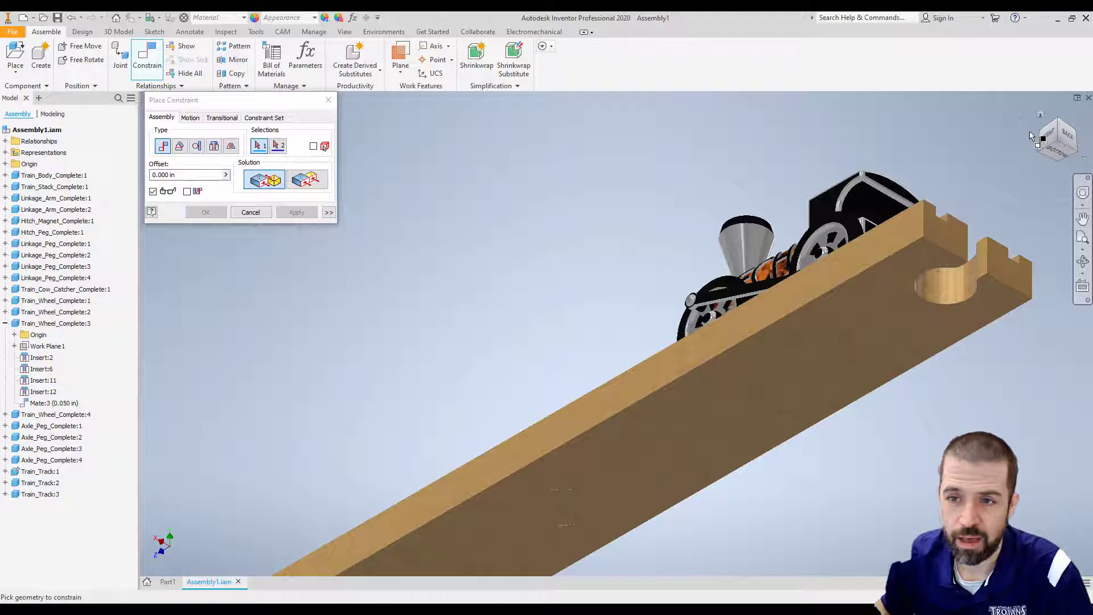
click(1068, 134)
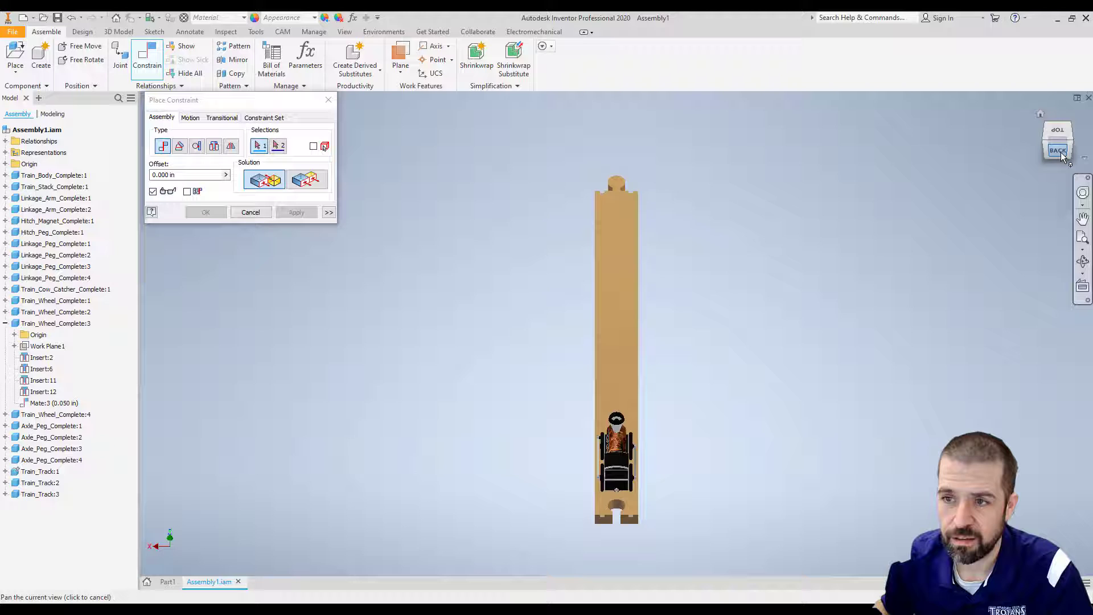
scroll(636, 358, up, 5)
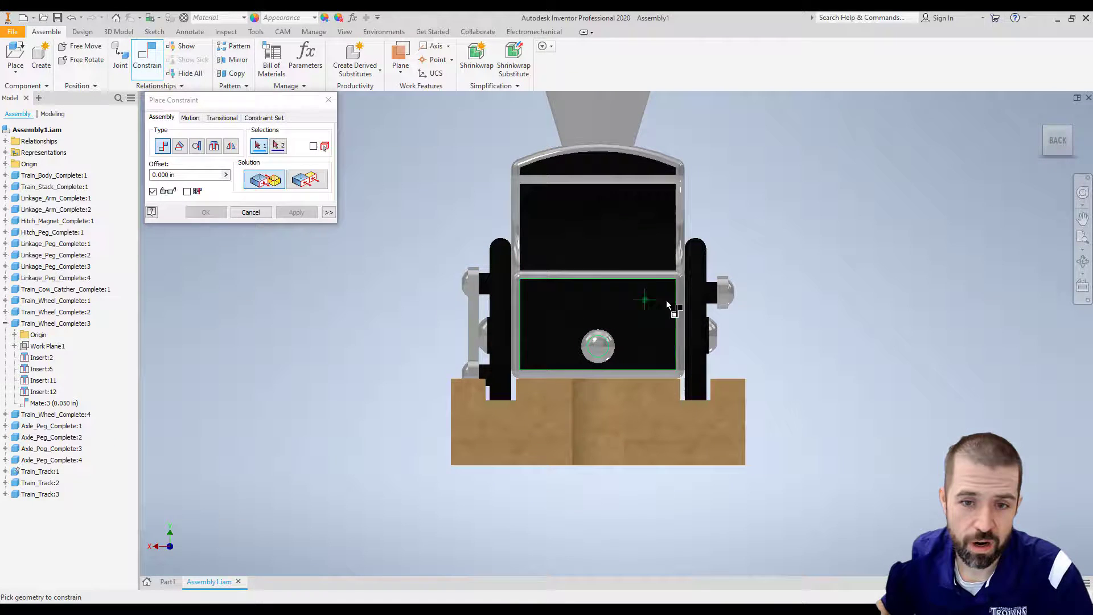
Set Mate:4 under Train_Body_Complete:1 to a 0.375 in offset, then return to the home view
click(250, 211)
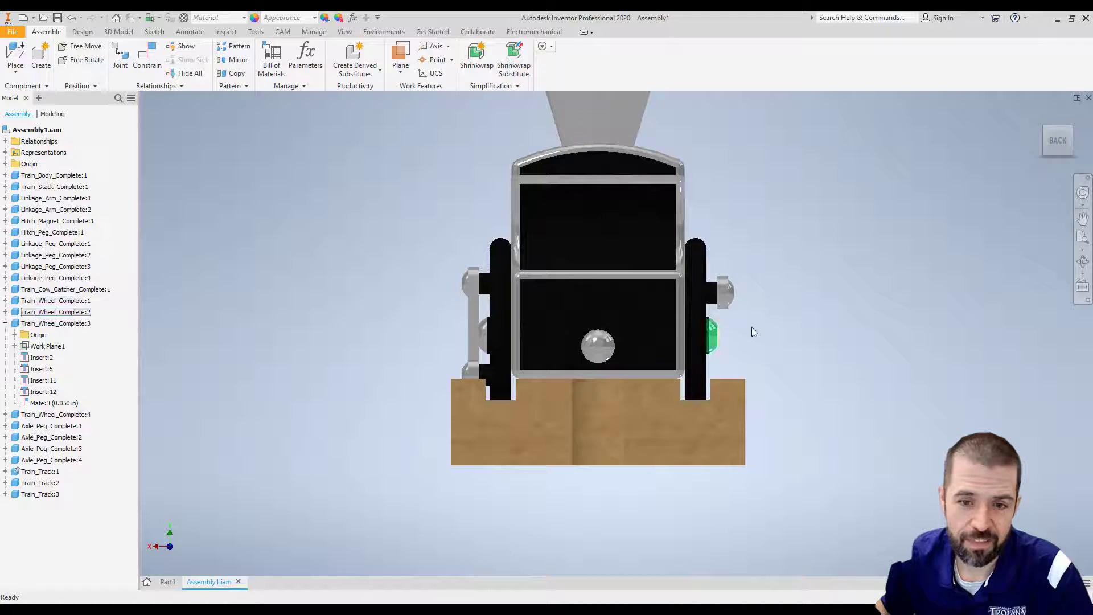
click(622, 316)
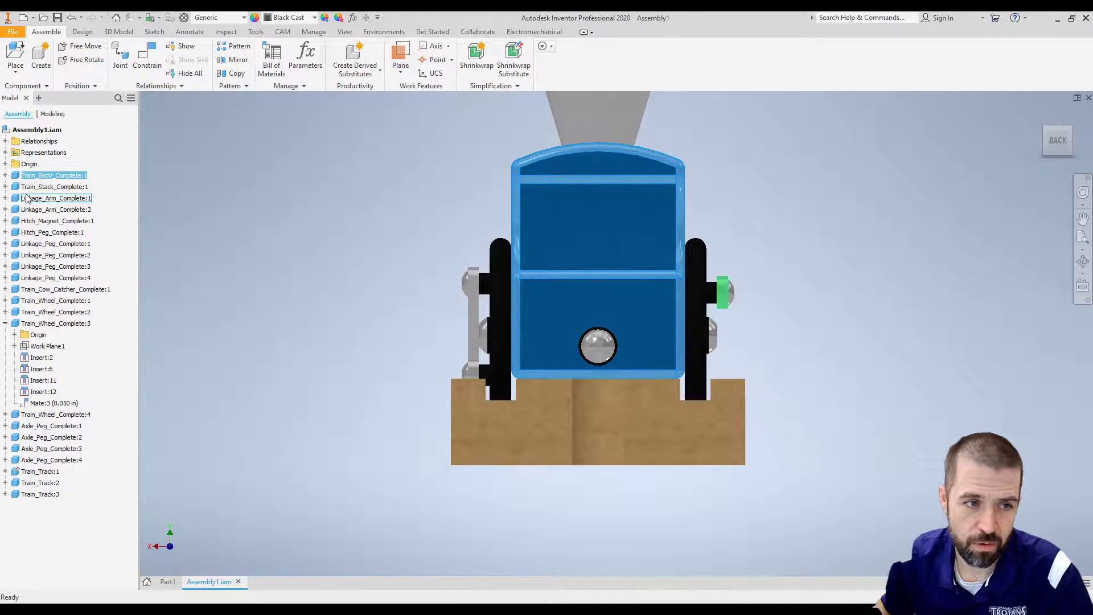
click(5, 175)
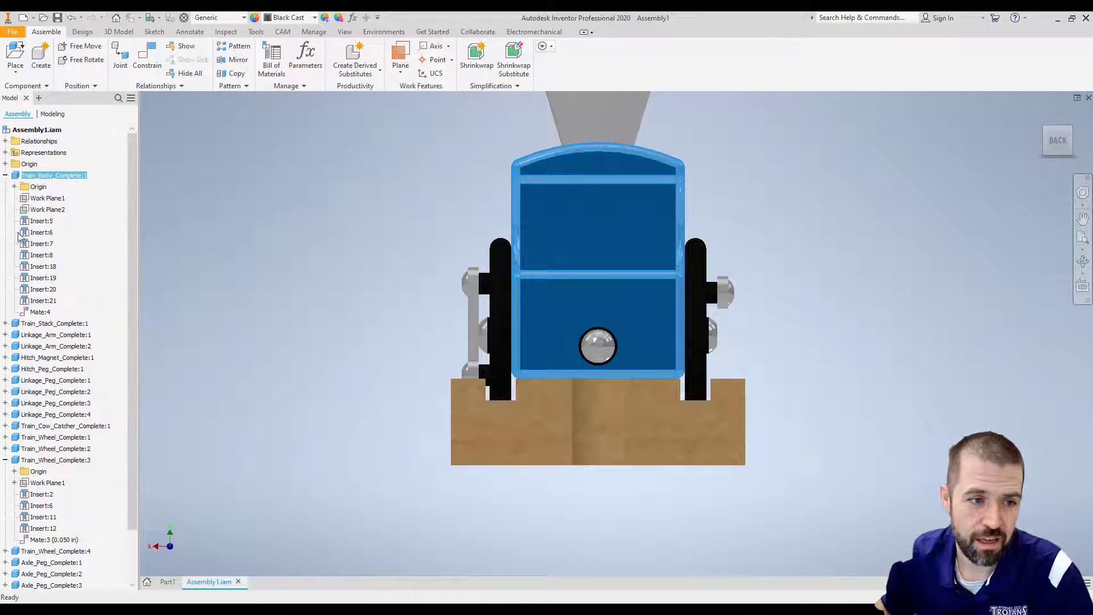
click(38, 312)
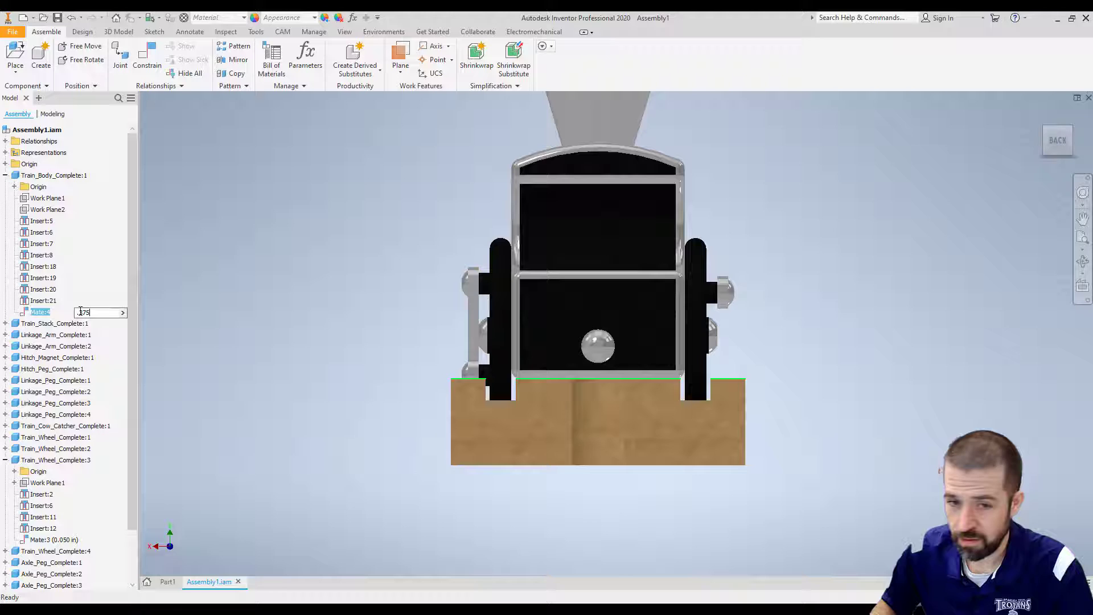
text(.375)
key(Return)
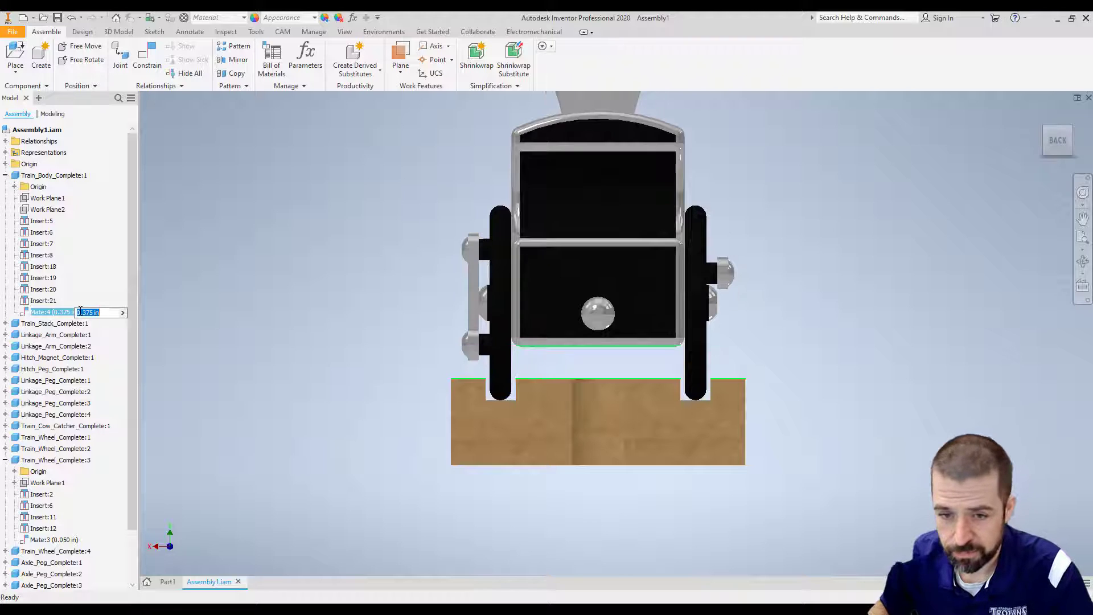
click(226, 259)
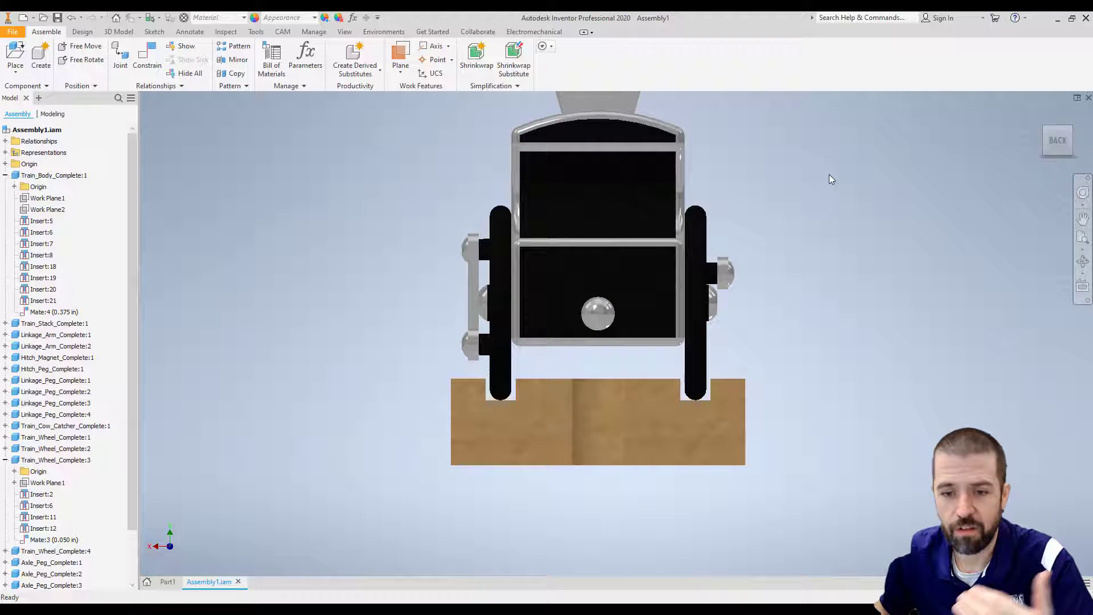
click(1042, 114)
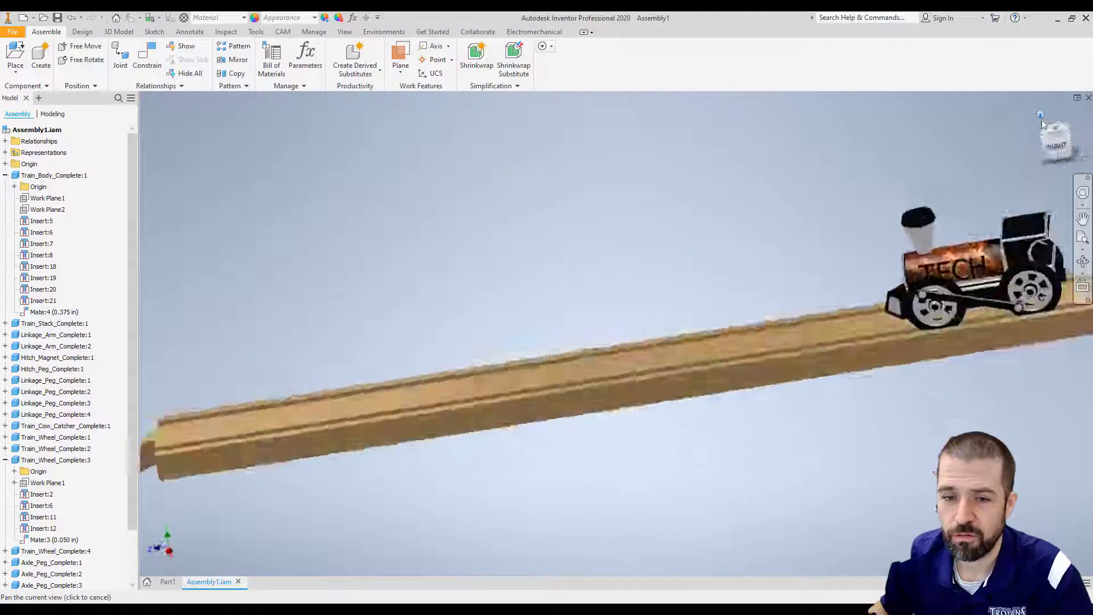